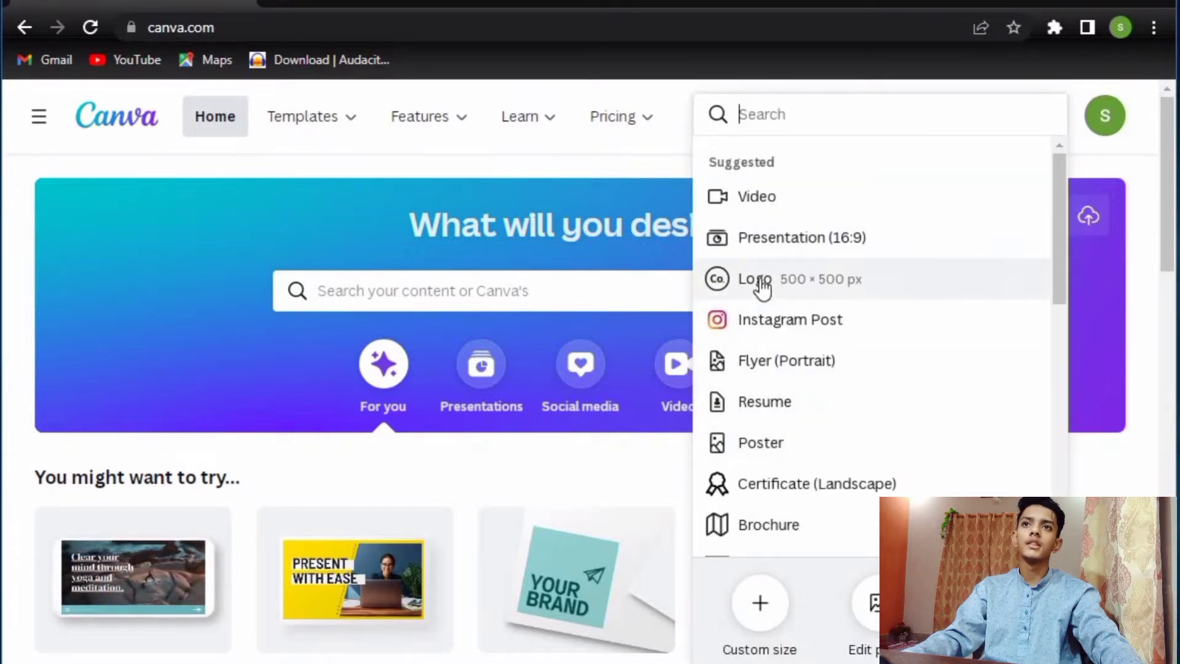
Step: Create a blank 500 × 500 px logo design and switch to its editor
{"action": "left_click", "coordinate": [855, 282]}
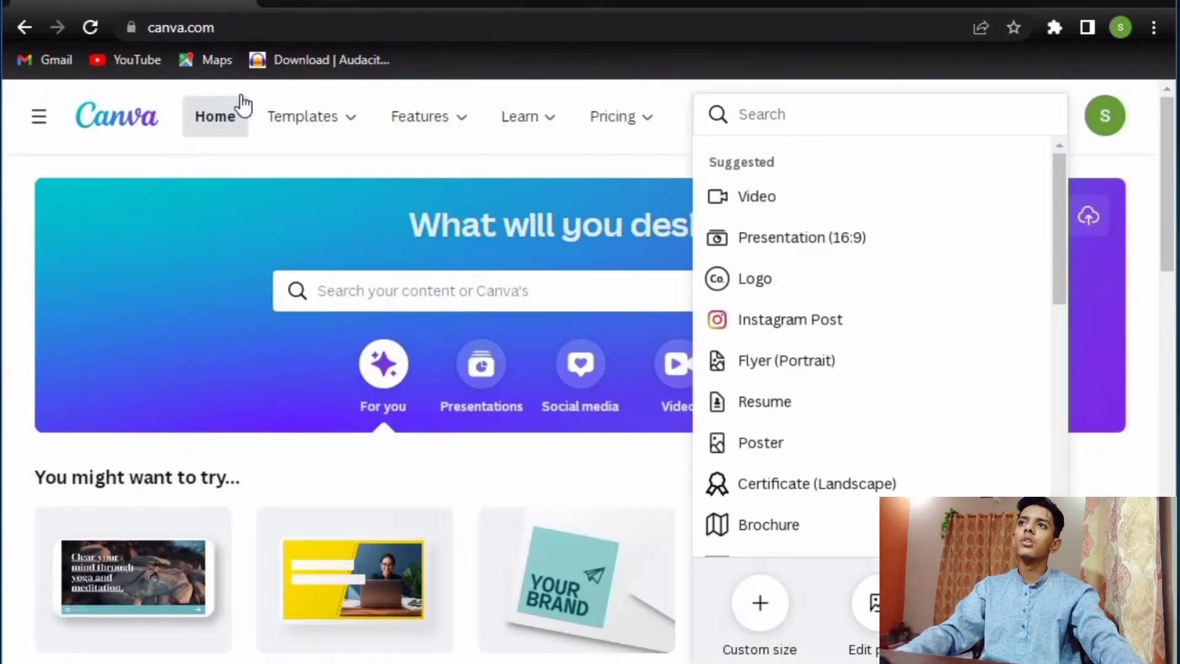
{"action": "mouse_move", "coordinate": [301, 116]}
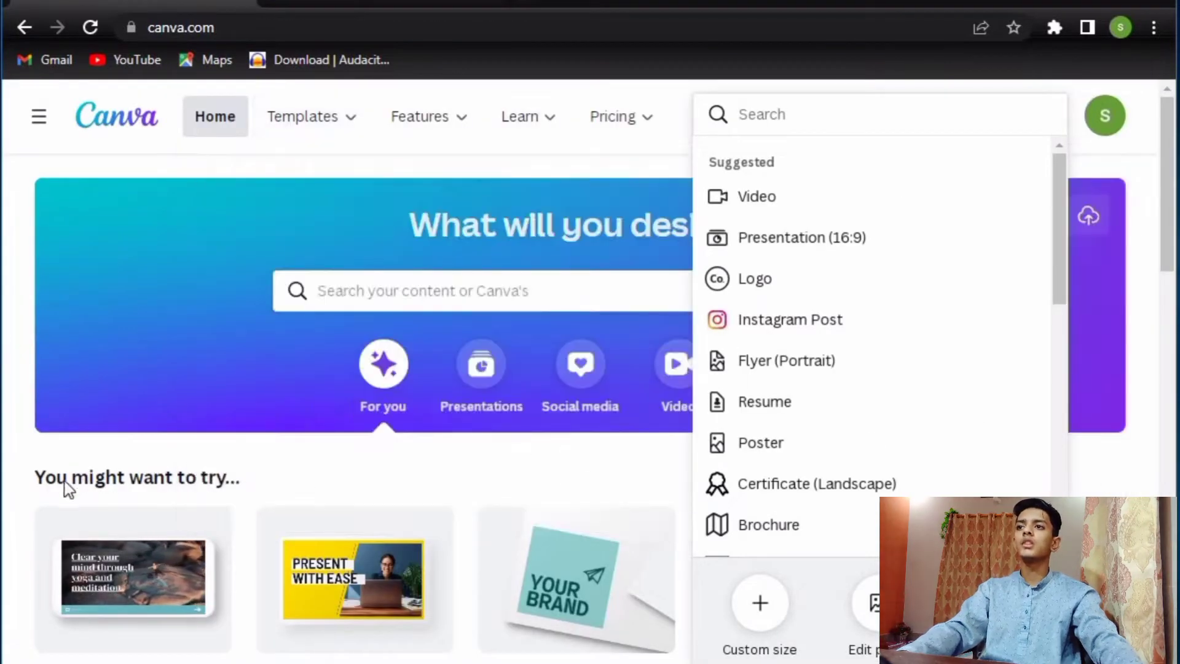
{"action": "left_click_drag", "start_coordinate": [1171, 198], "coordinate": [1142, 526]}
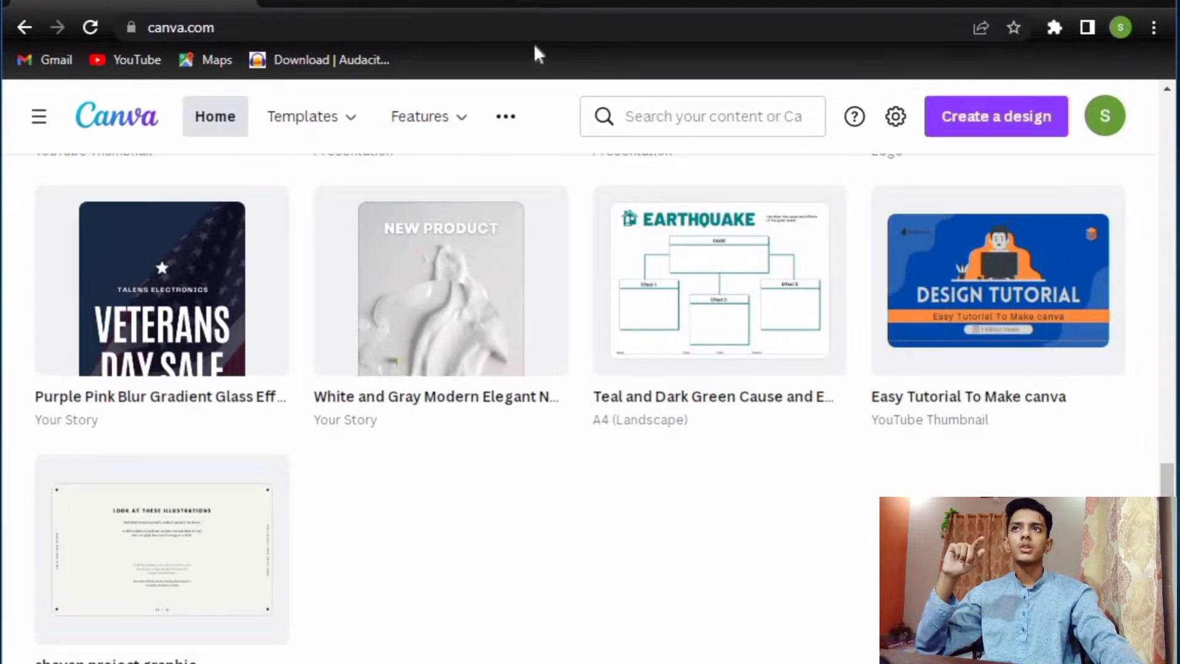
{"action": "left_click", "coordinate": [367, 6]}
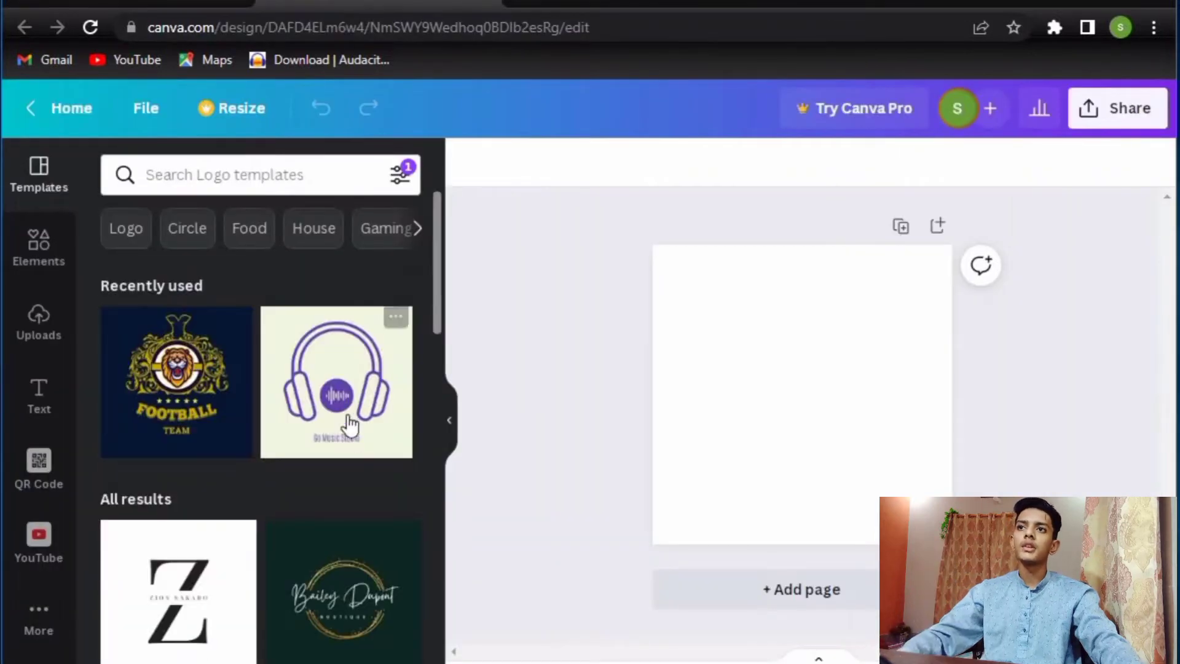
Step: Browse the logo templates and apply the recently used navy and gold Football Team lion template to the blank page
{"action": "scroll", "coordinate": [430, 400], "scroll_direction": "down", "scroll_amount": 10}
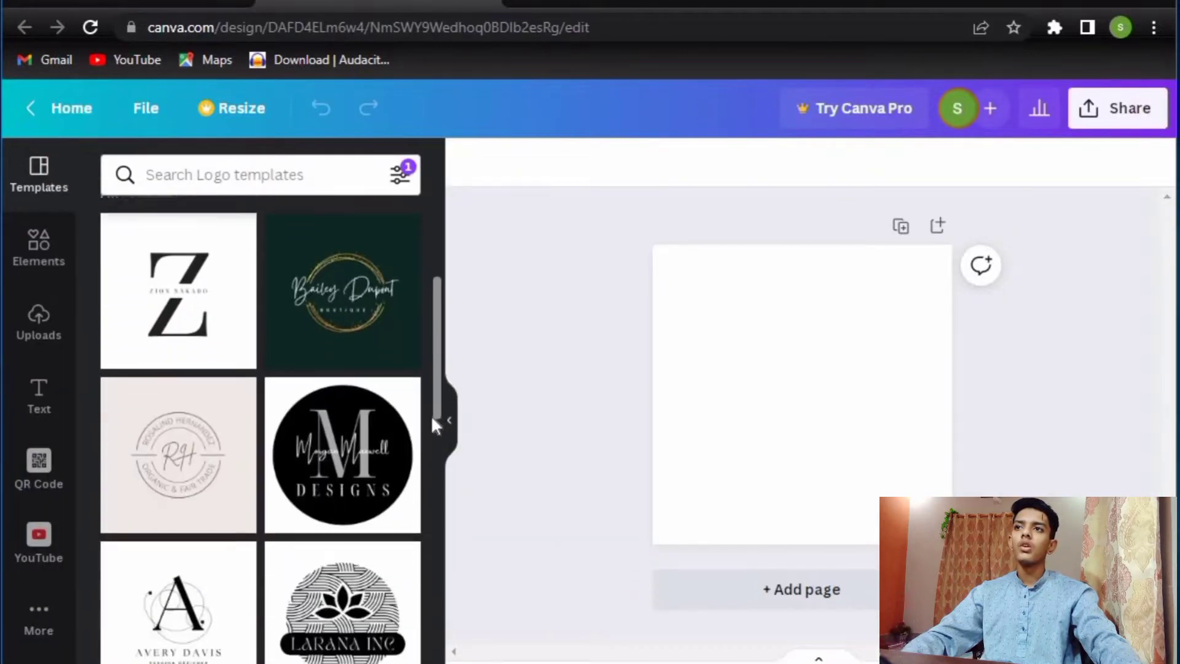
{"action": "scroll", "coordinate": [415, 463], "scroll_direction": "up", "scroll_amount": 10}
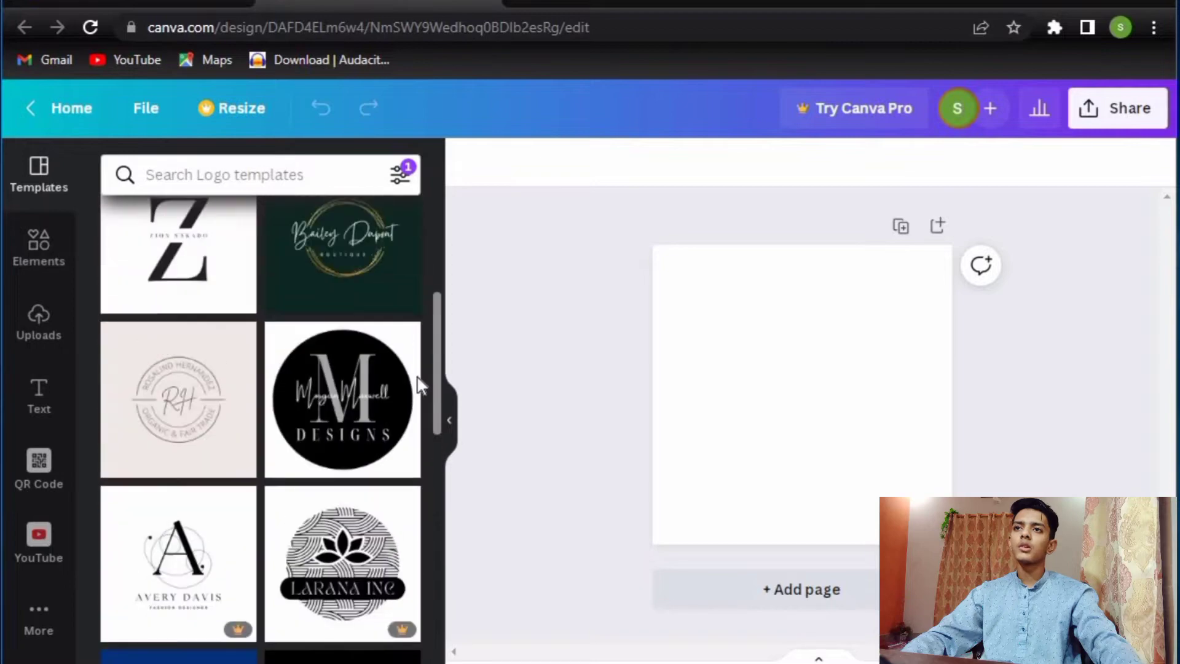
{"action": "scroll", "coordinate": [419, 370], "scroll_direction": "down", "scroll_amount": 2}
{"action": "scroll", "coordinate": [427, 363], "scroll_direction": "down", "scroll_amount": 4}
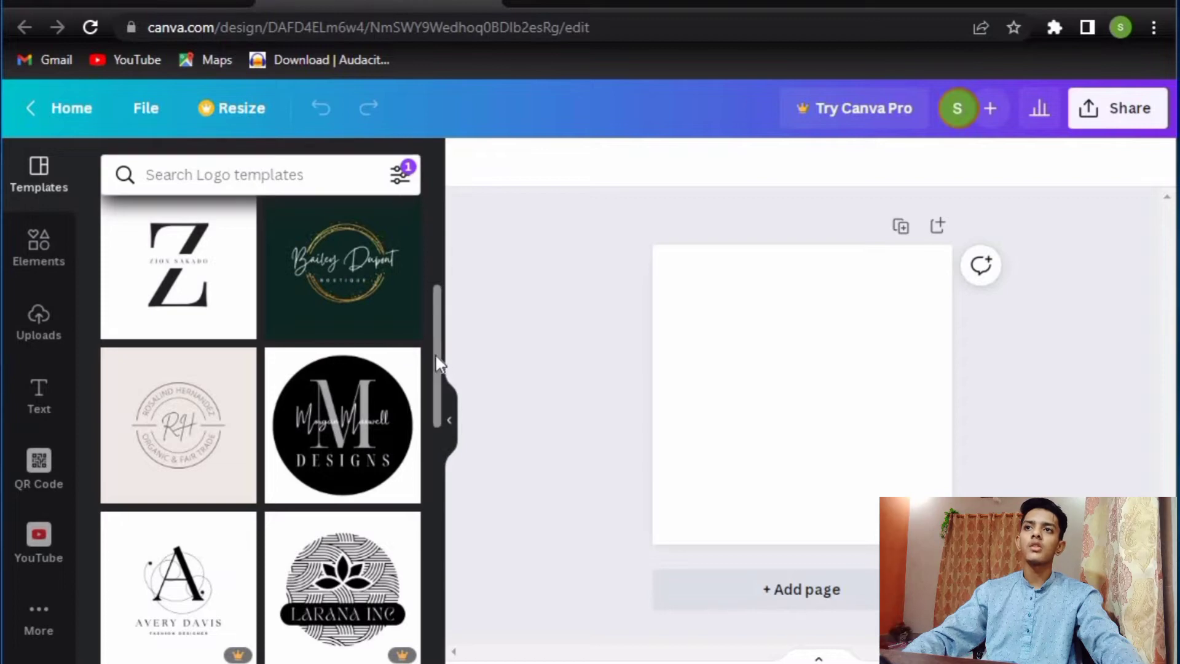
{"action": "left_click_drag", "start_coordinate": [440, 363], "coordinate": [464, 207]}
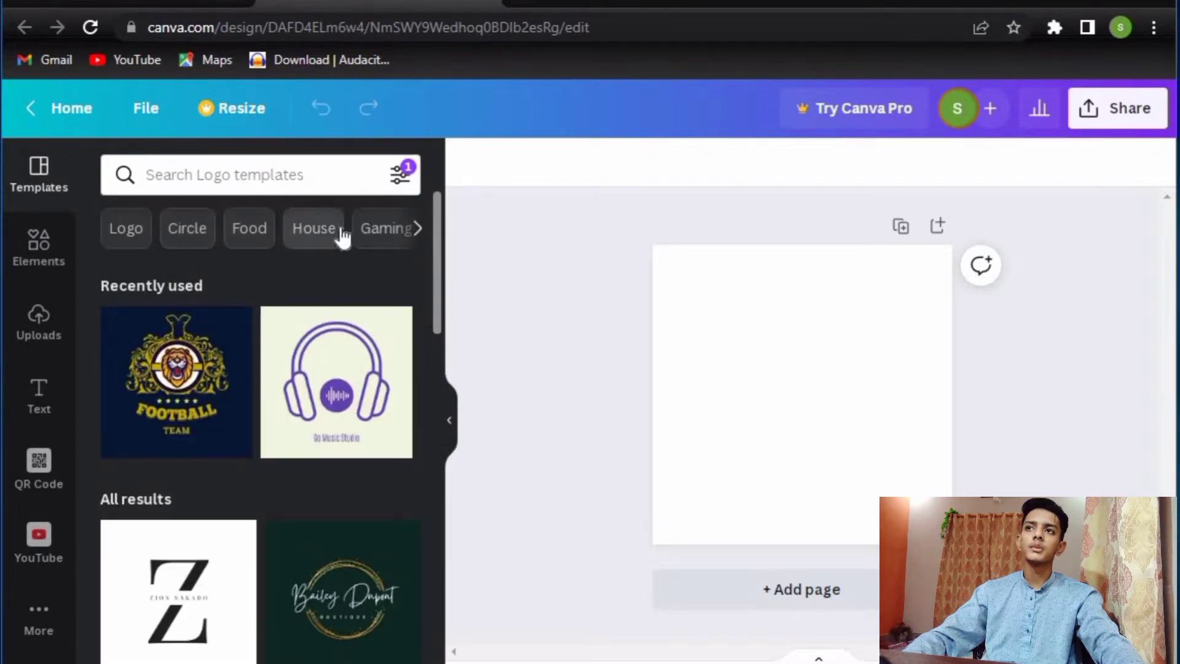
{"action": "left_click_drag", "start_coordinate": [440, 258], "coordinate": [428, 578]}
{"action": "scroll", "coordinate": [440, 572], "scroll_direction": "down", "scroll_amount": 5}
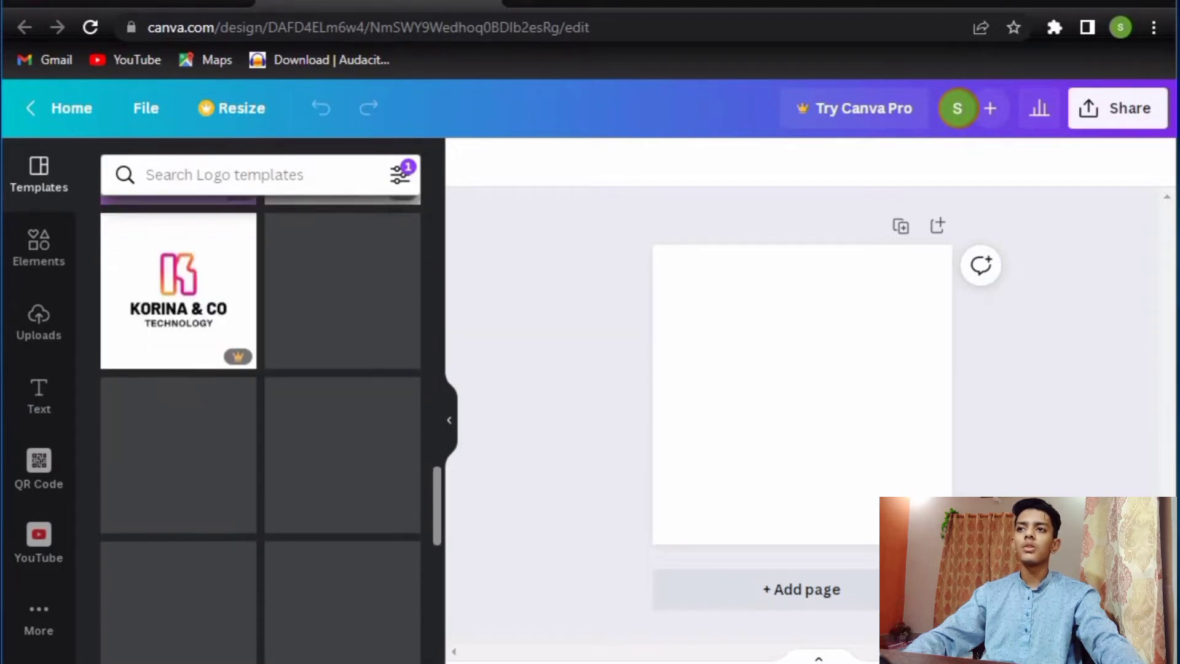
{"action": "left_click_drag", "start_coordinate": [437, 552], "coordinate": [477, 248]}
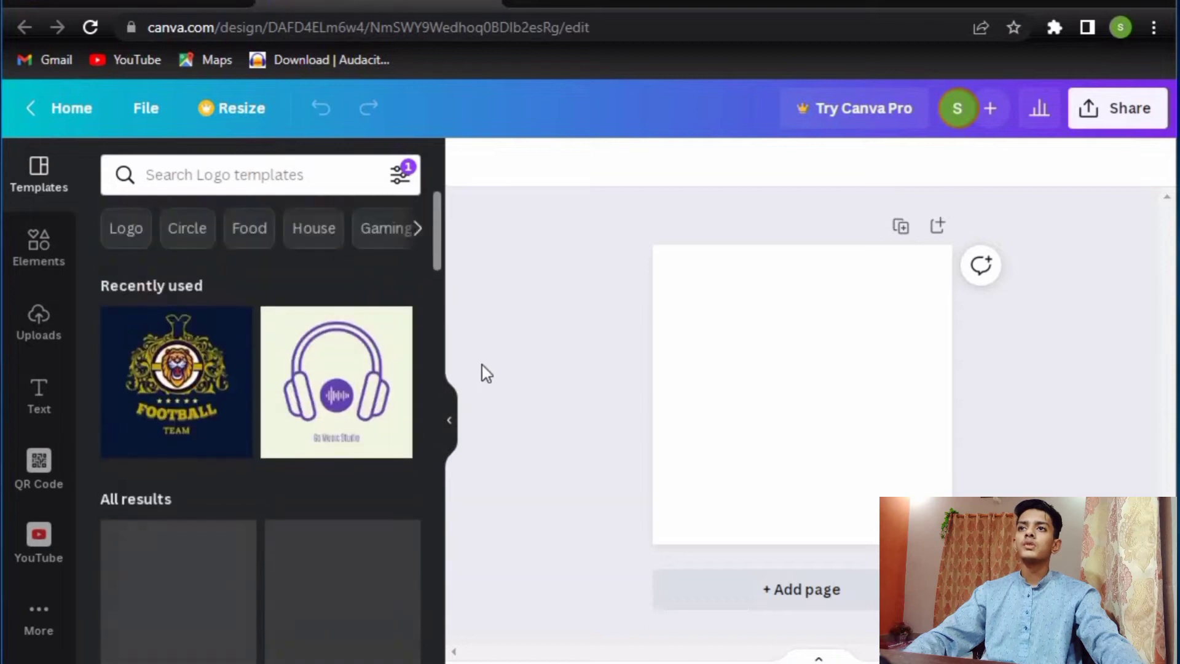
{"action": "left_click", "coordinate": [152, 424]}
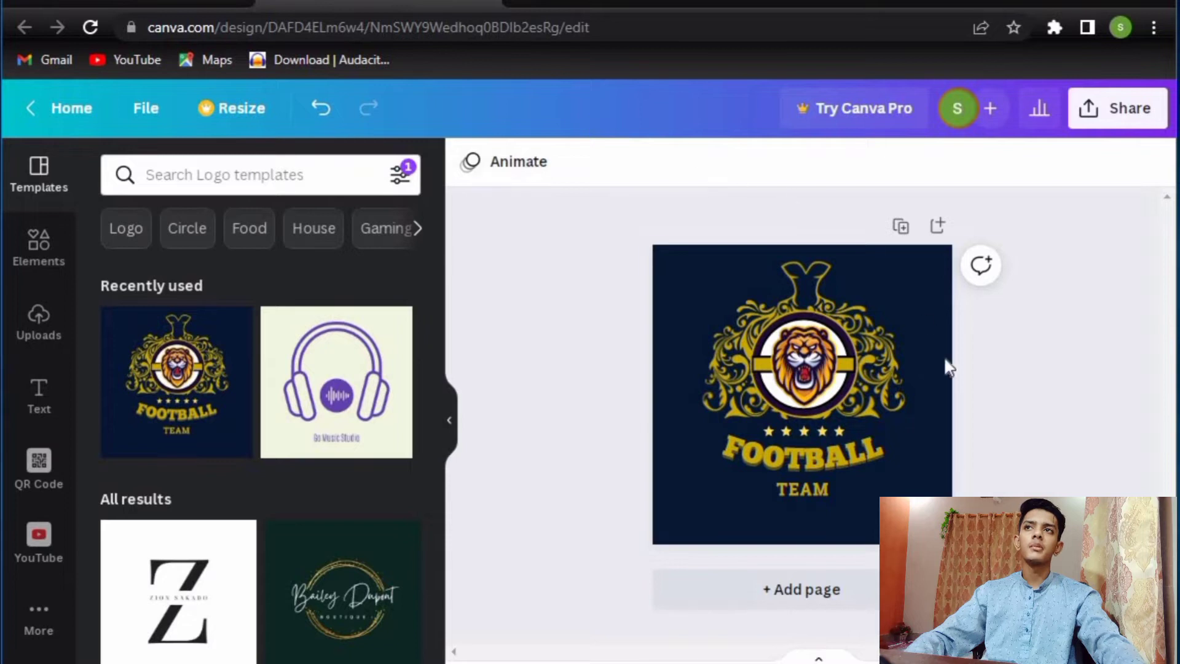
Step: Try setting the lion image's brightness to 100, and undo the adjustment
{"action": "left_click", "coordinate": [802, 379]}
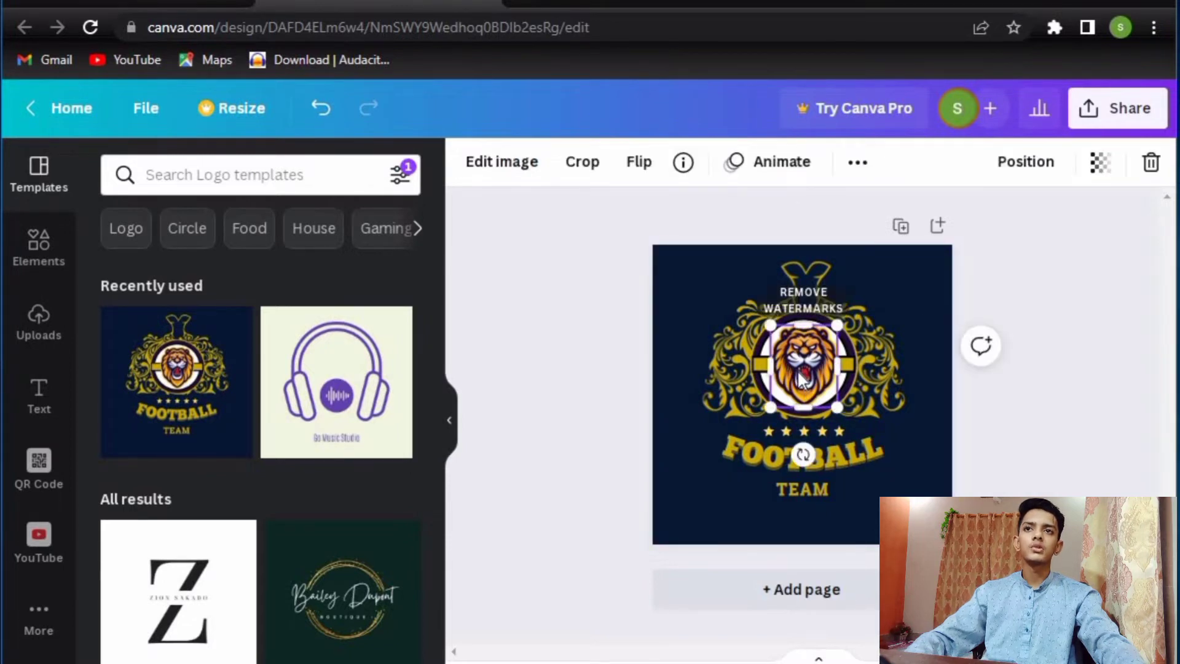
{"action": "left_click", "coordinate": [508, 166]}
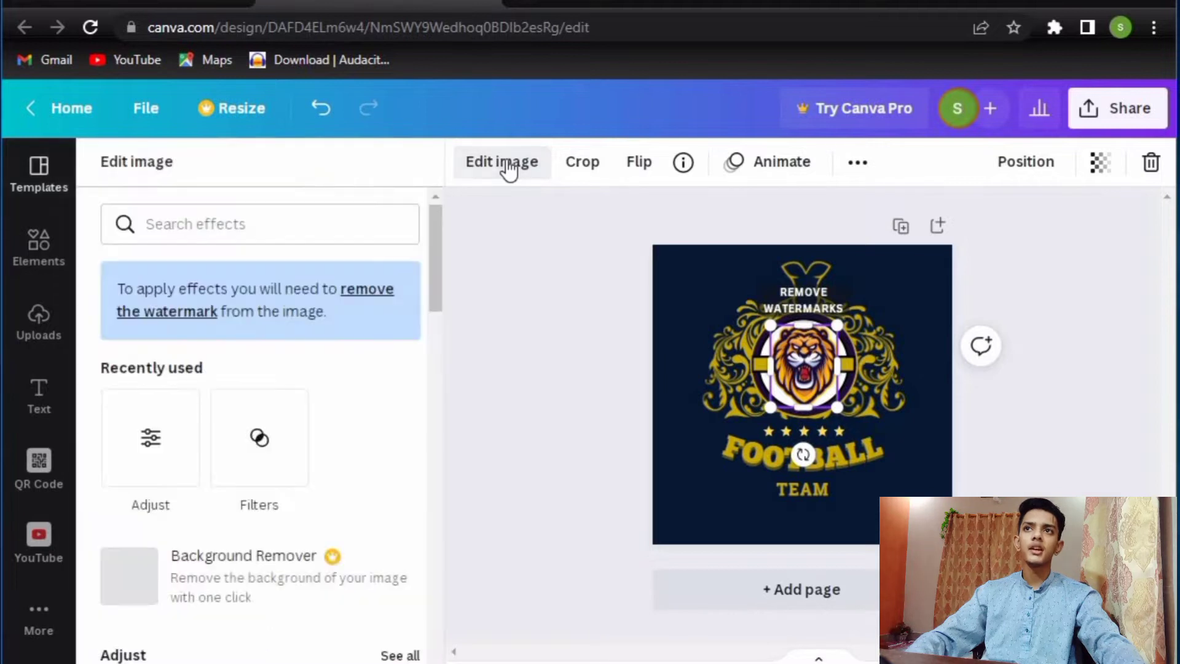
{"action": "scroll", "coordinate": [436, 283], "scroll_direction": "down", "scroll_amount": 6}
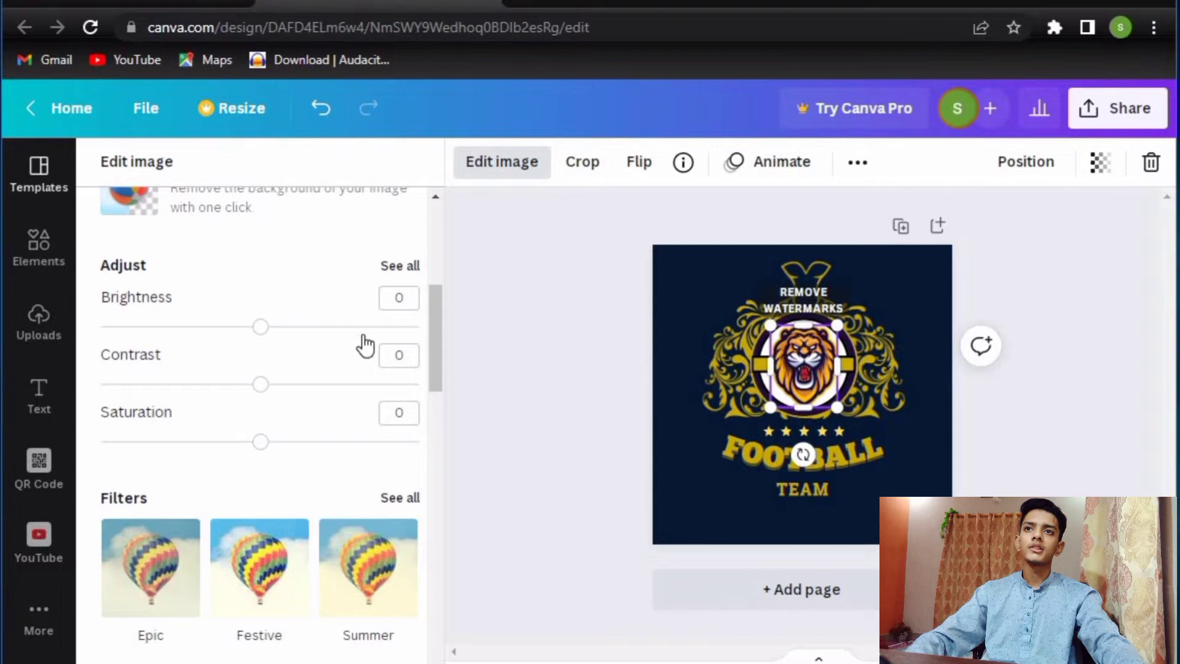
{"action": "left_click_drag", "start_coordinate": [265, 328], "coordinate": [472, 377]}
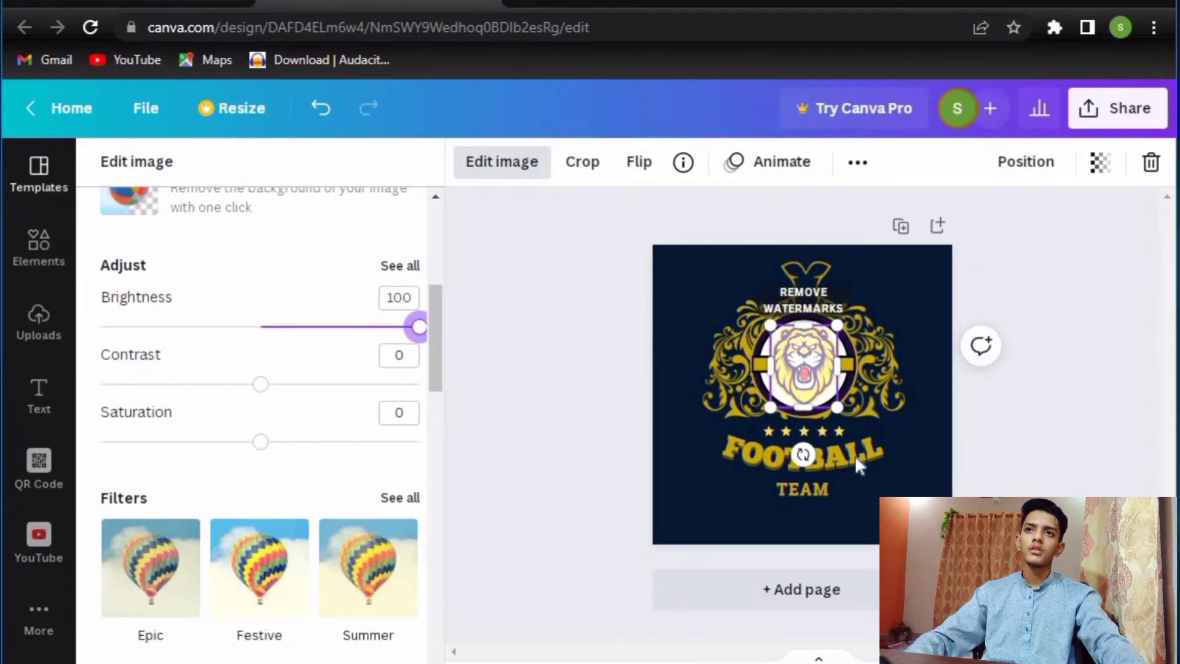
{"action": "left_click", "coordinate": [831, 340]}
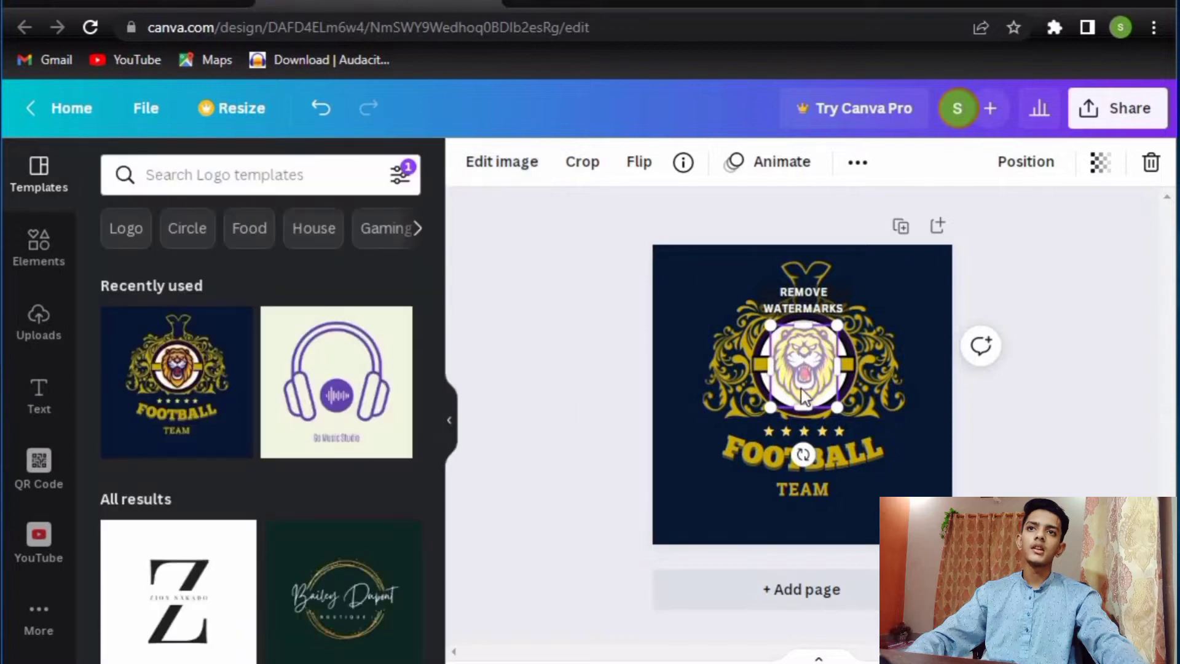
{"action": "left_click", "coordinate": [576, 342]}
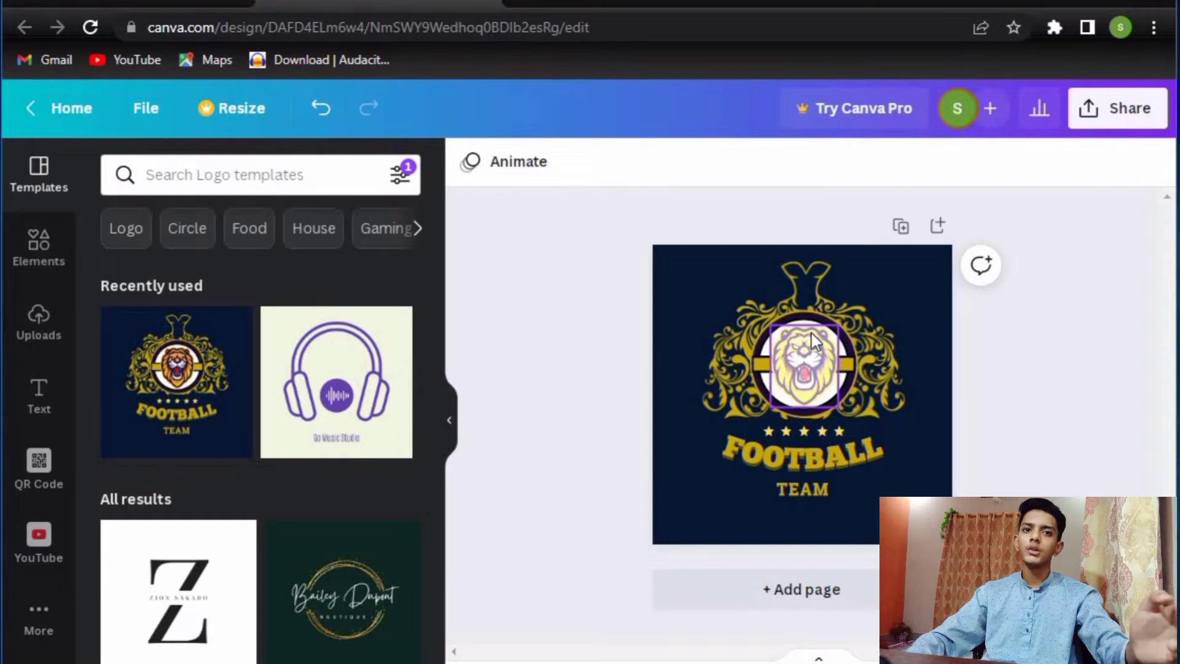
{"action": "key", "text": "ctrl+z"}
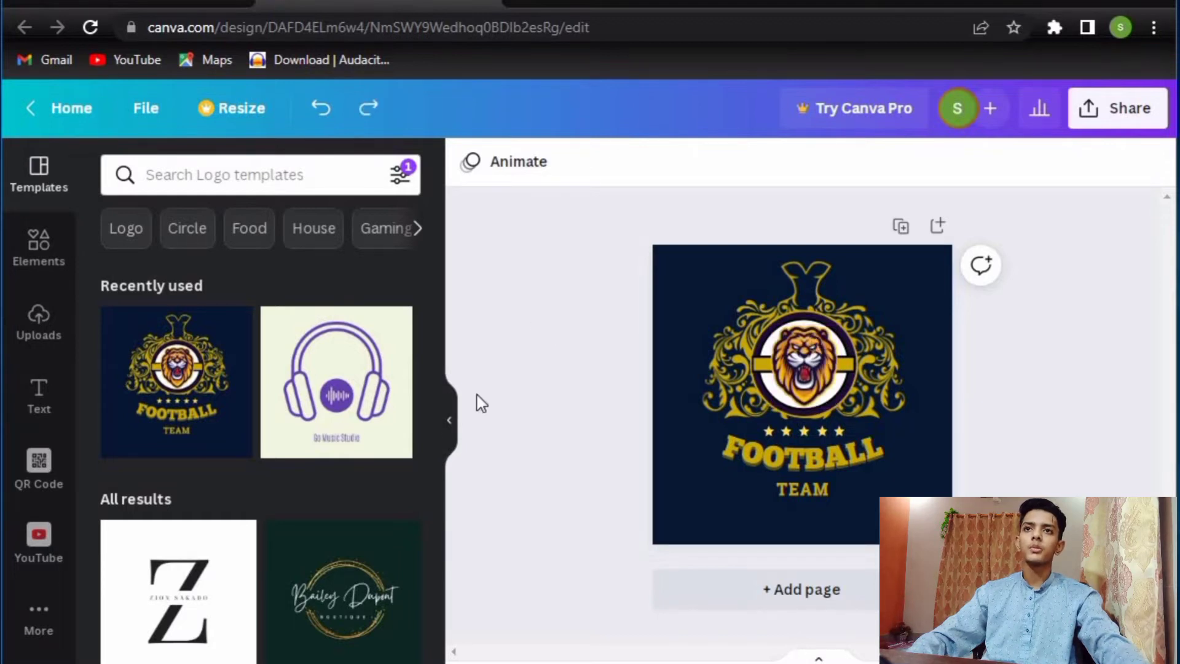
Step: Replace the curved FOOTBALL text below the stars with the owner's first name in capitals
{"action": "left_click", "coordinate": [453, 421]}
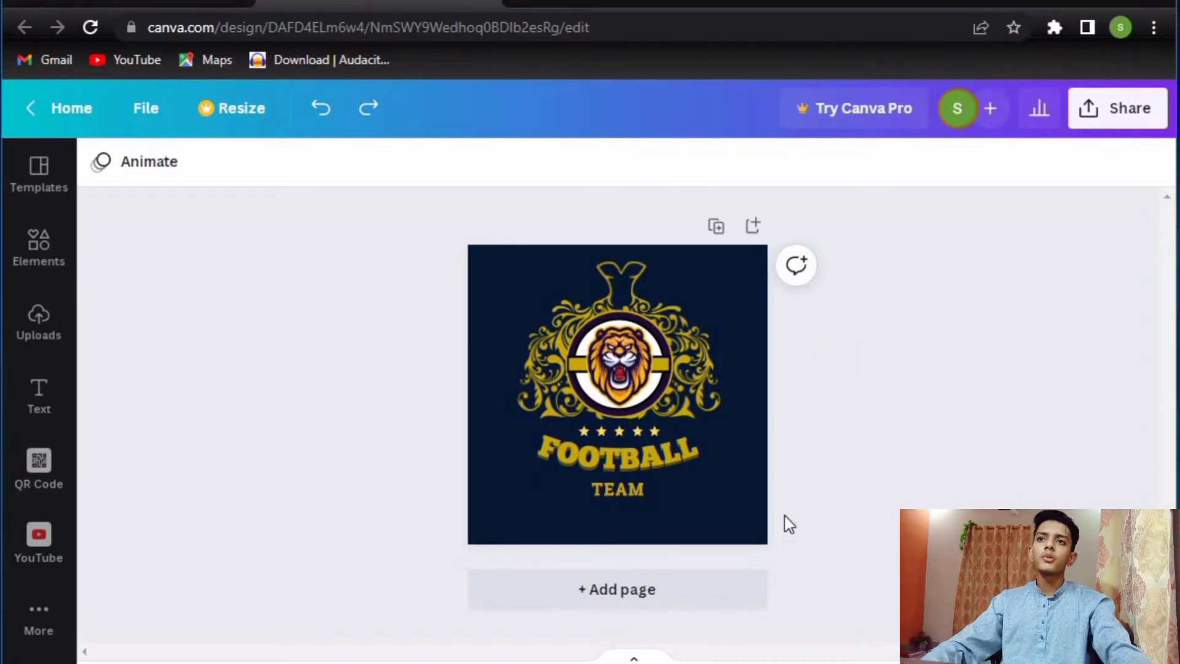
{"action": "left_click", "coordinate": [622, 456]}
{"action": "left_click", "coordinate": [682, 453]}
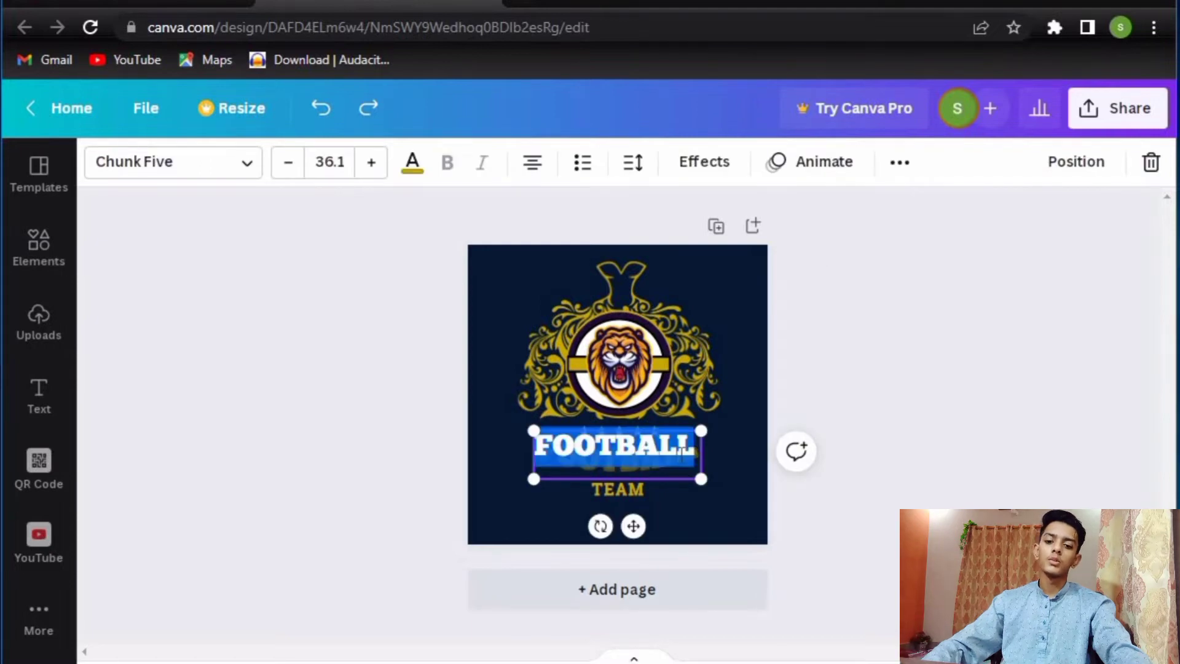
{"action": "key", "text": "BackSpace"}
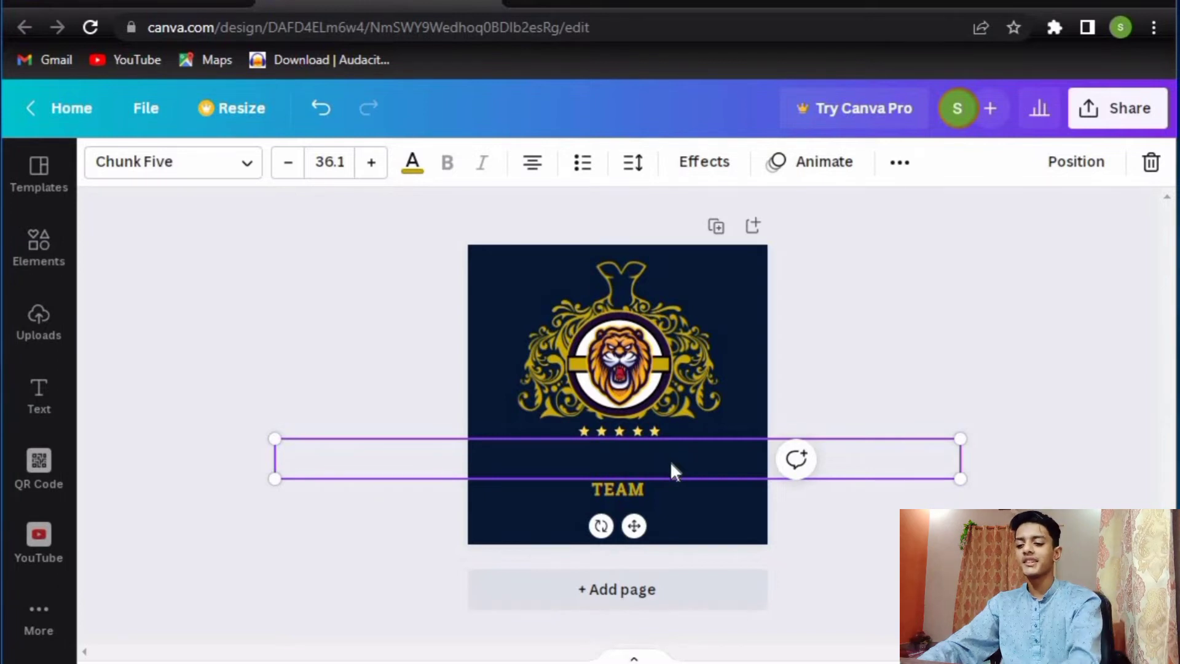
{"action": "type", "text": "SHY"}
{"action": "key", "text": "BackSpace"}
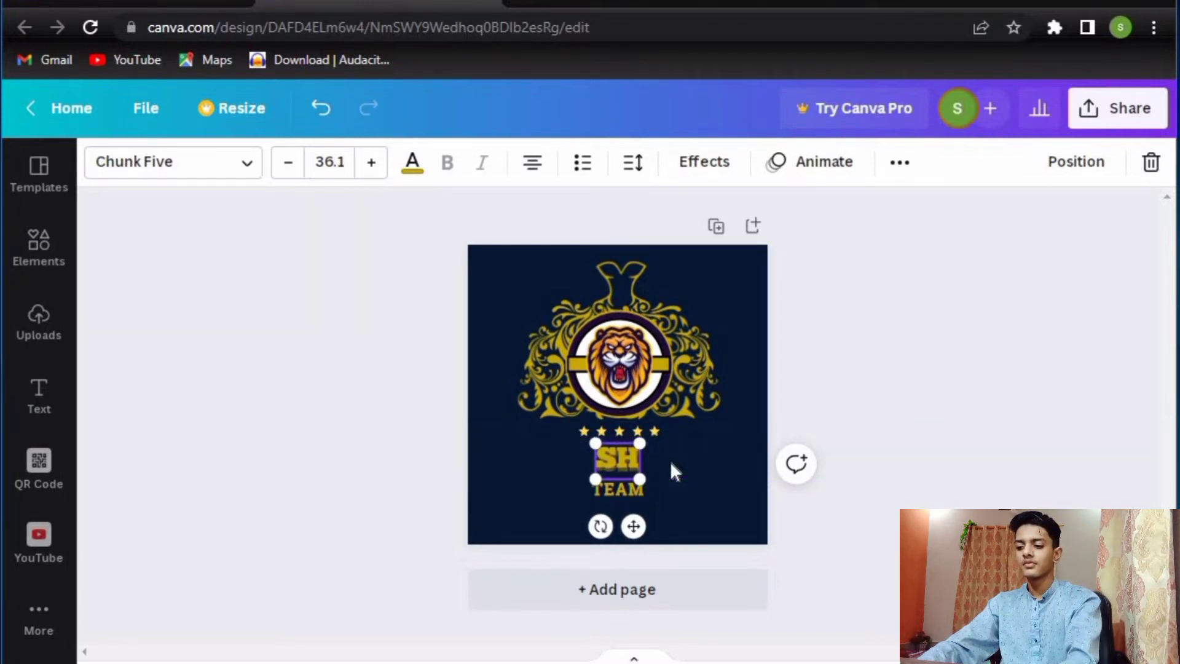
{"action": "type", "text": "AYAN"}
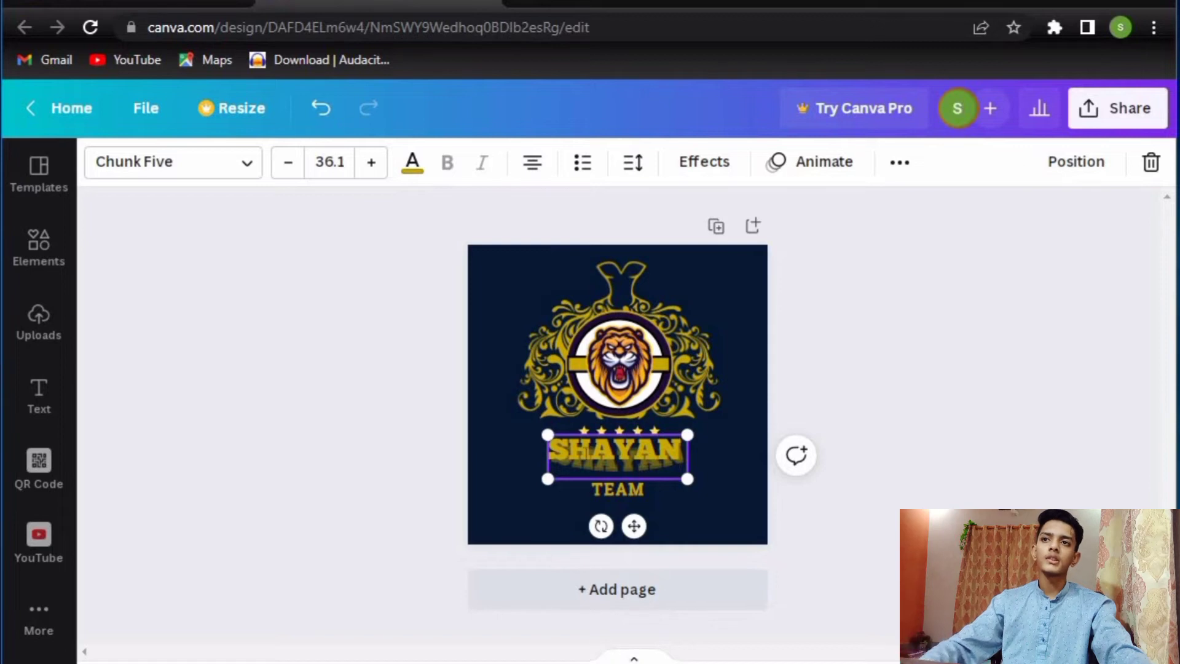
{"action": "left_click", "coordinate": [919, 312]}
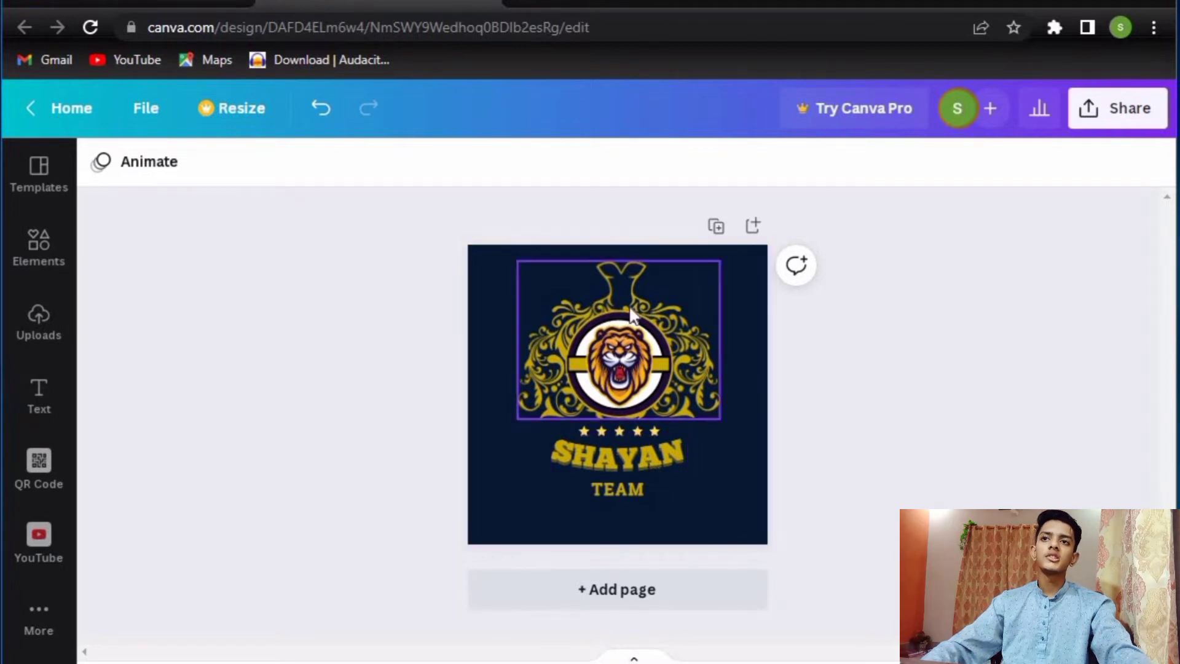
Step: Change the TEAM line under the main logo text to GAME
{"action": "left_click", "coordinate": [620, 492]}
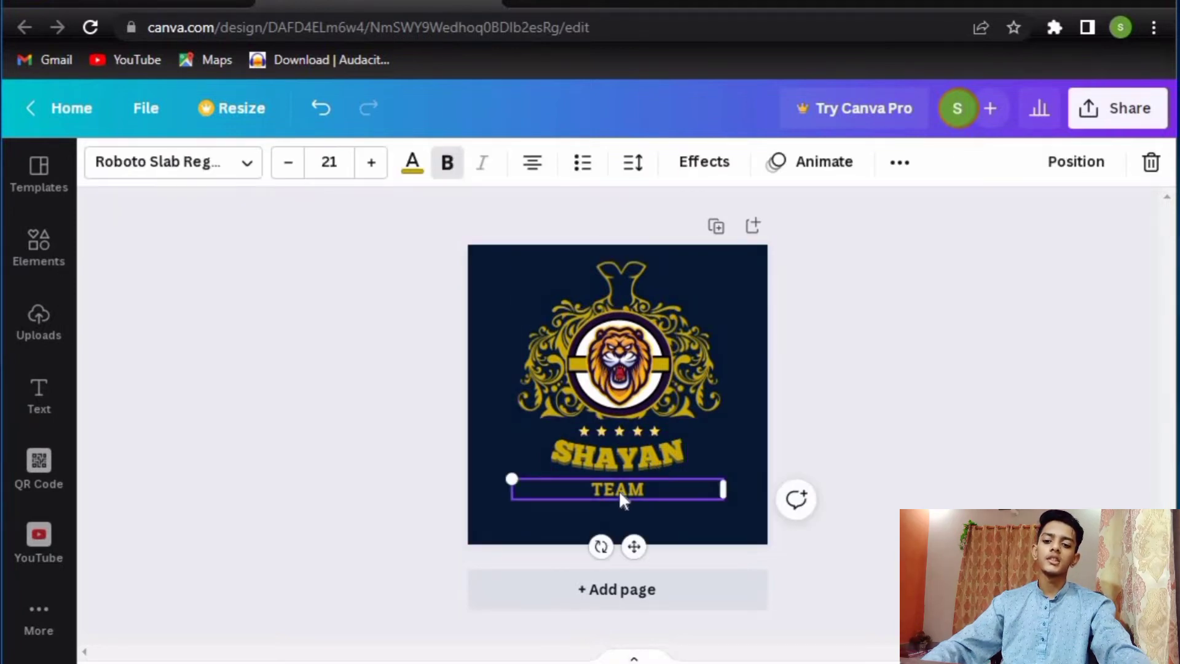
{"action": "double_click", "coordinate": [653, 486]}
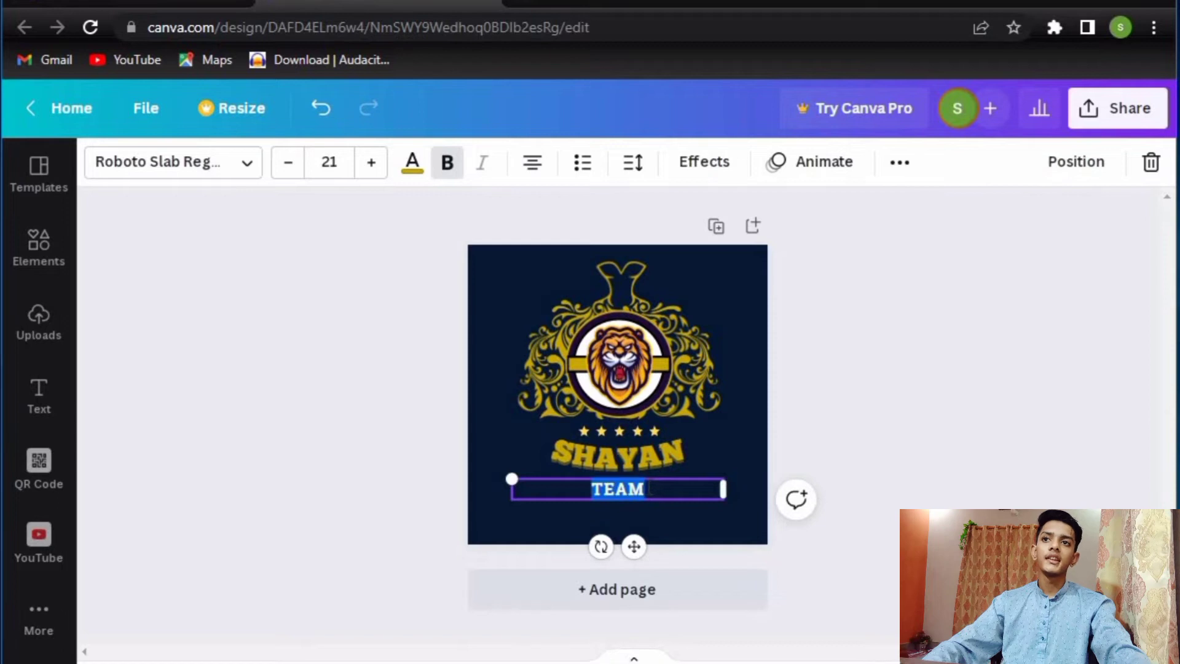
{"action": "key", "text": "BackSpace"}
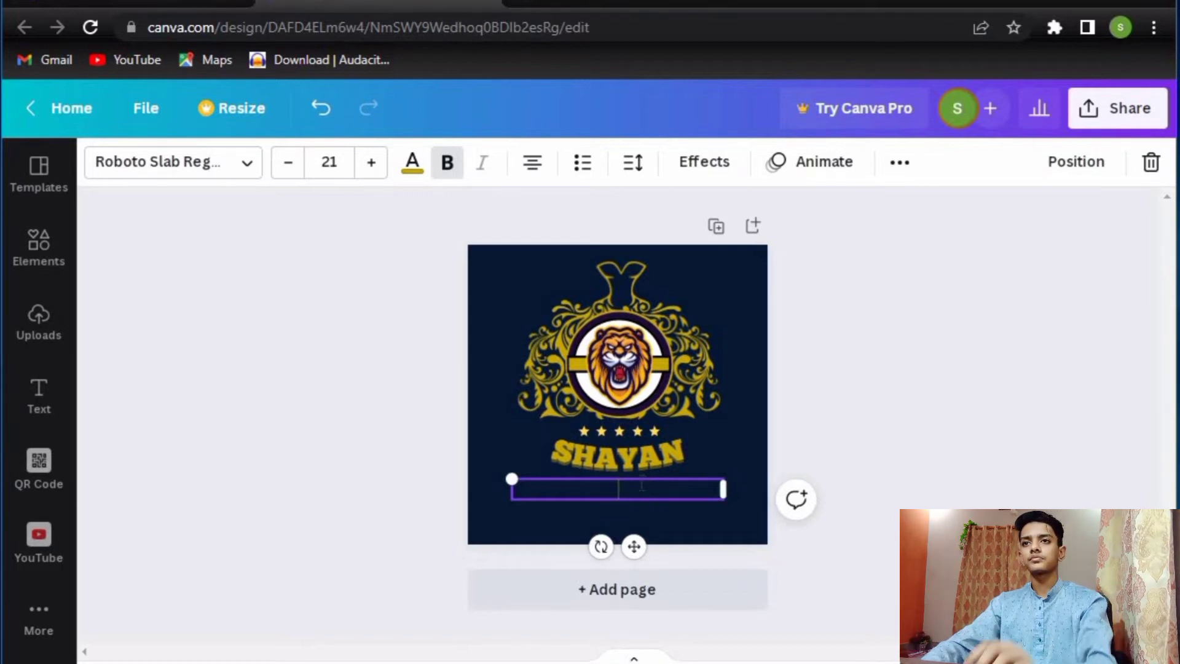
{"action": "type", "text": "GAME"}
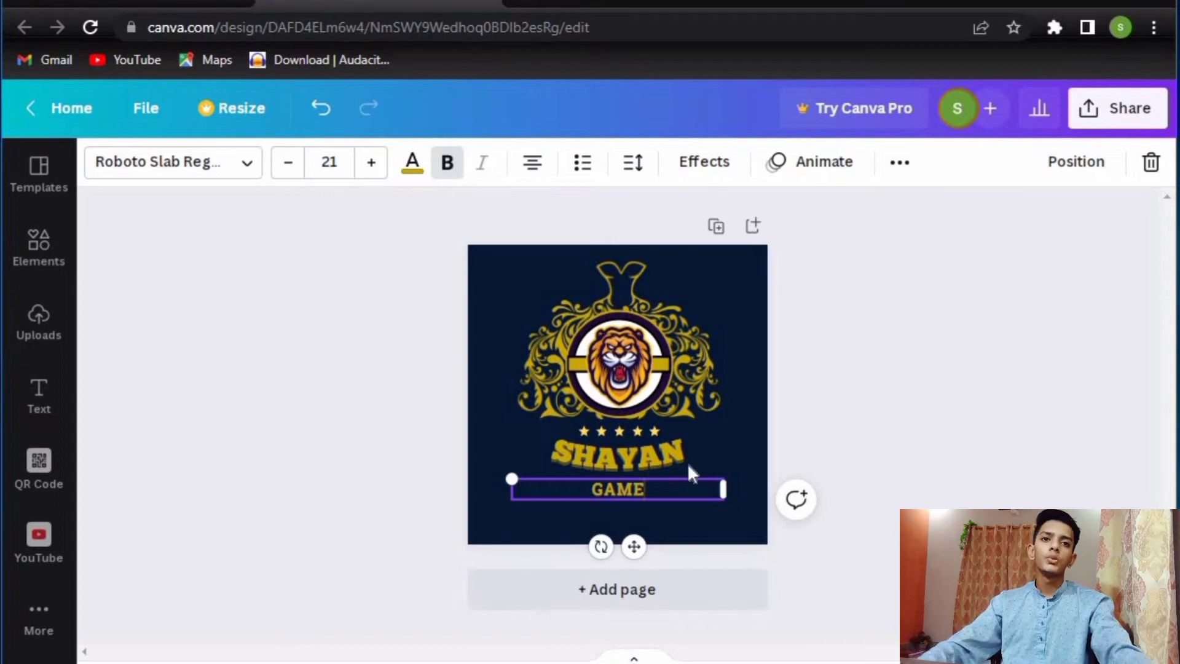
{"action": "left_click", "coordinate": [788, 535]}
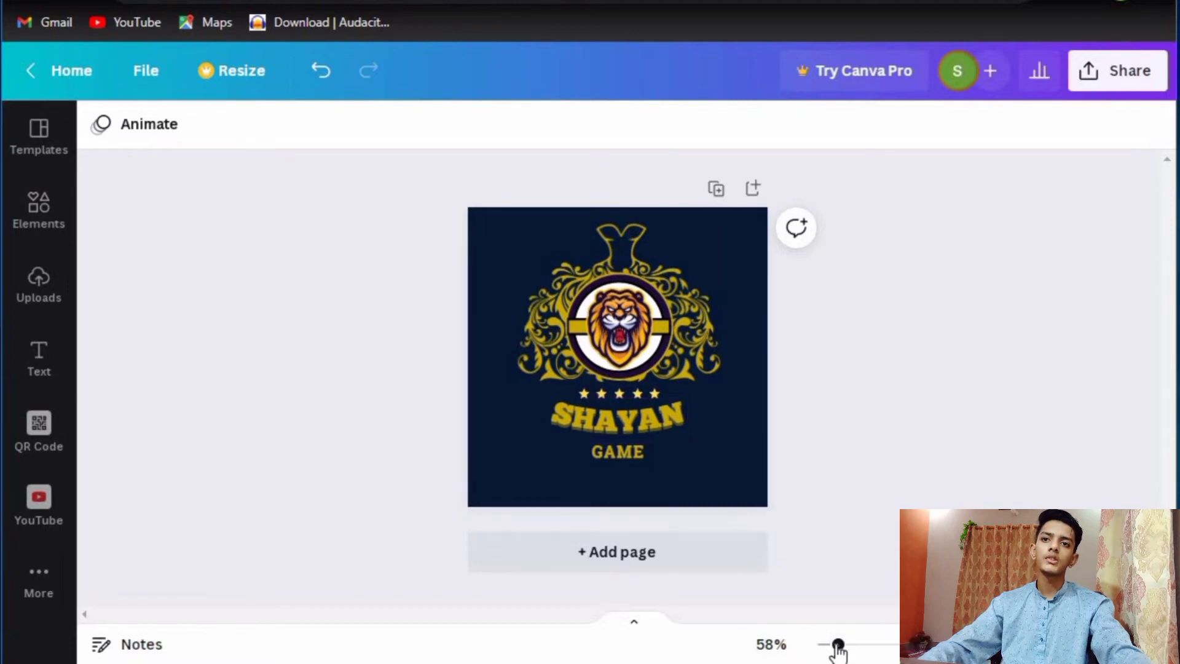
Step: Inspect the logo's details close up at 500% zoom, and preview the whole design in full screen
{"action": "left_click_drag", "start_coordinate": [838, 644], "coordinate": [1005, 644]}
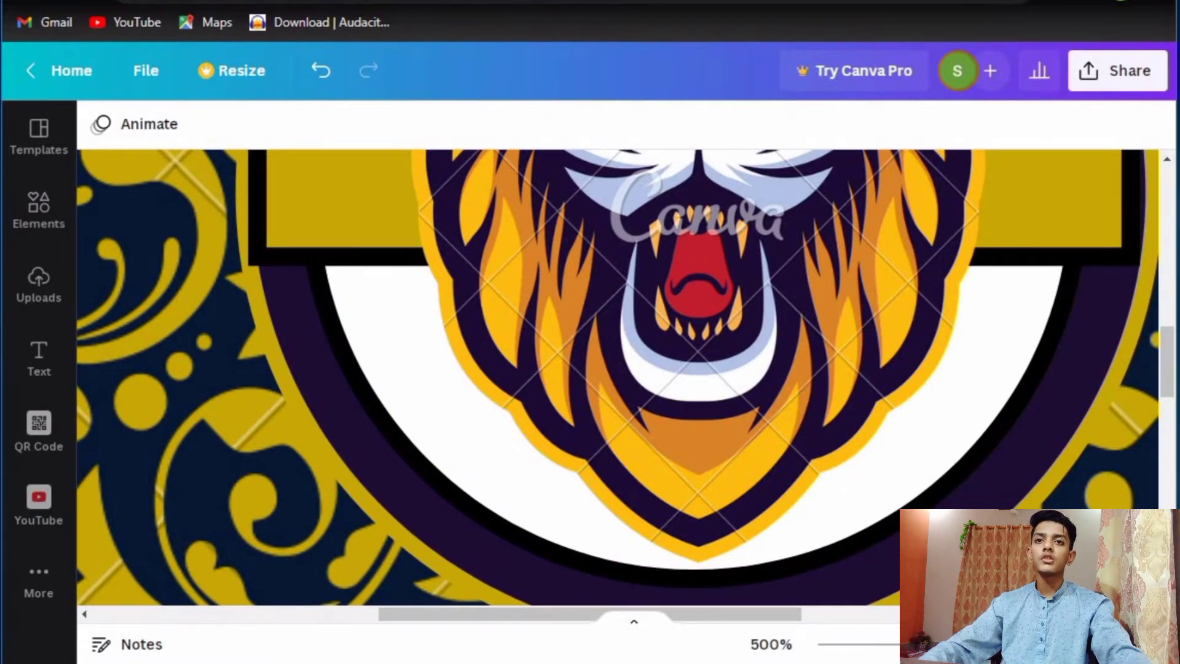
{"action": "scroll", "coordinate": [667, 388], "scroll_direction": "down", "scroll_amount": 8}
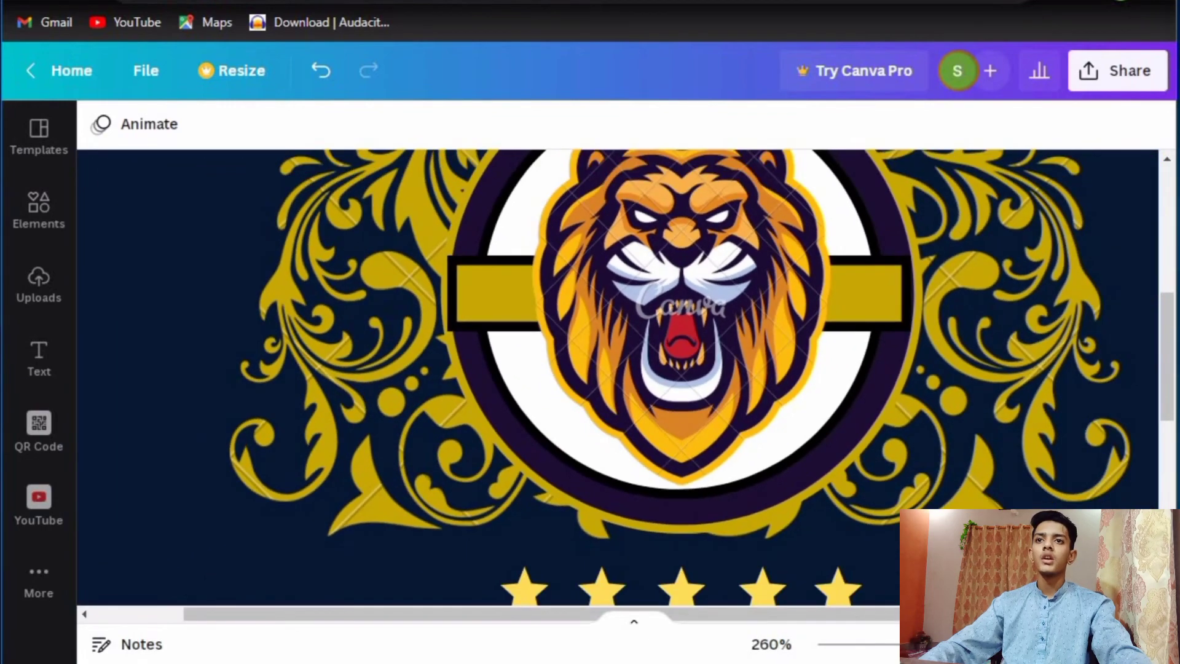
{"action": "left_click_drag", "start_coordinate": [913, 624], "coordinate": [873, 621]}
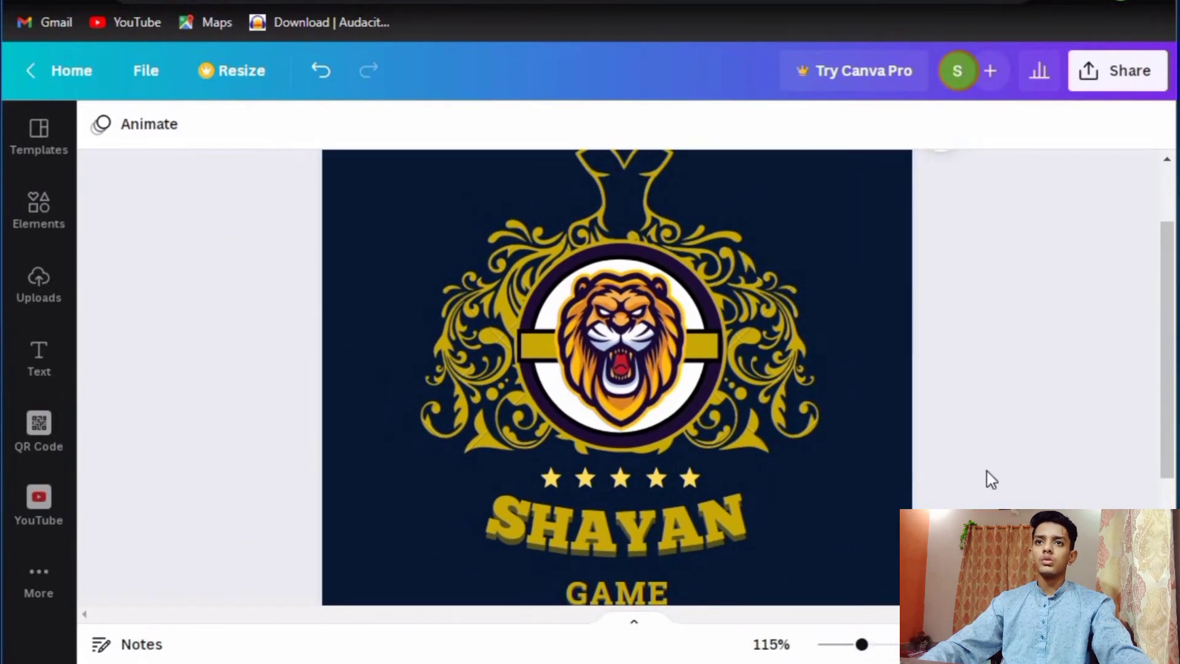
{"action": "left_click_drag", "start_coordinate": [868, 646], "coordinate": [843, 647]}
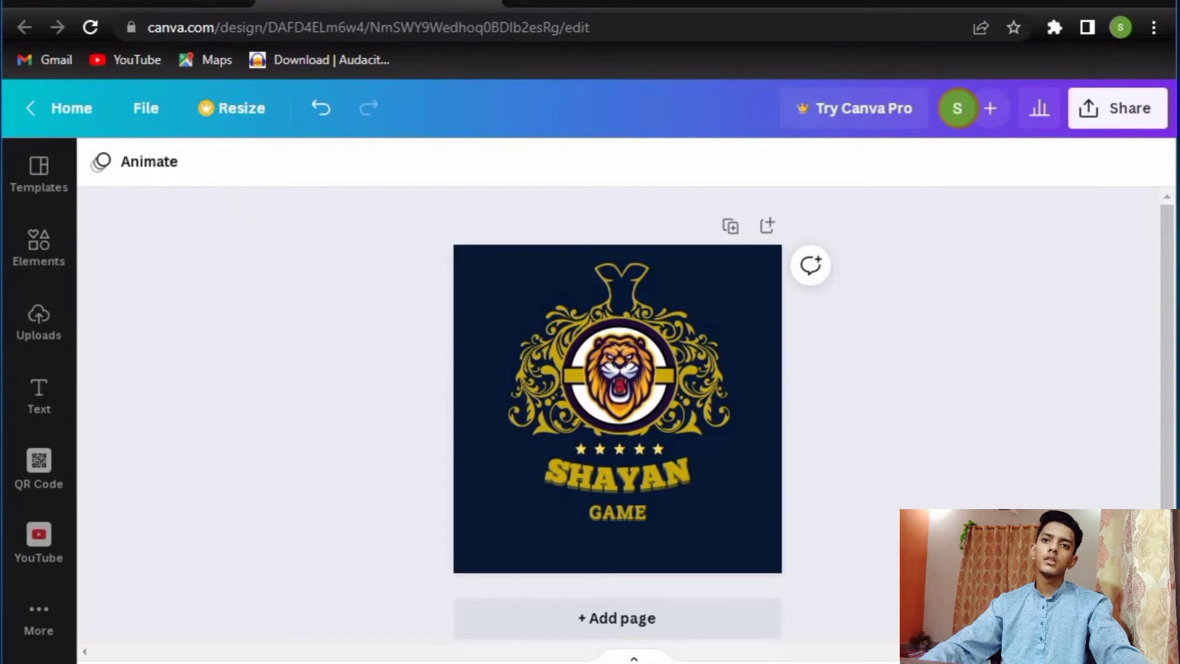
{"action": "key", "text": "ctrl+alt+p"}
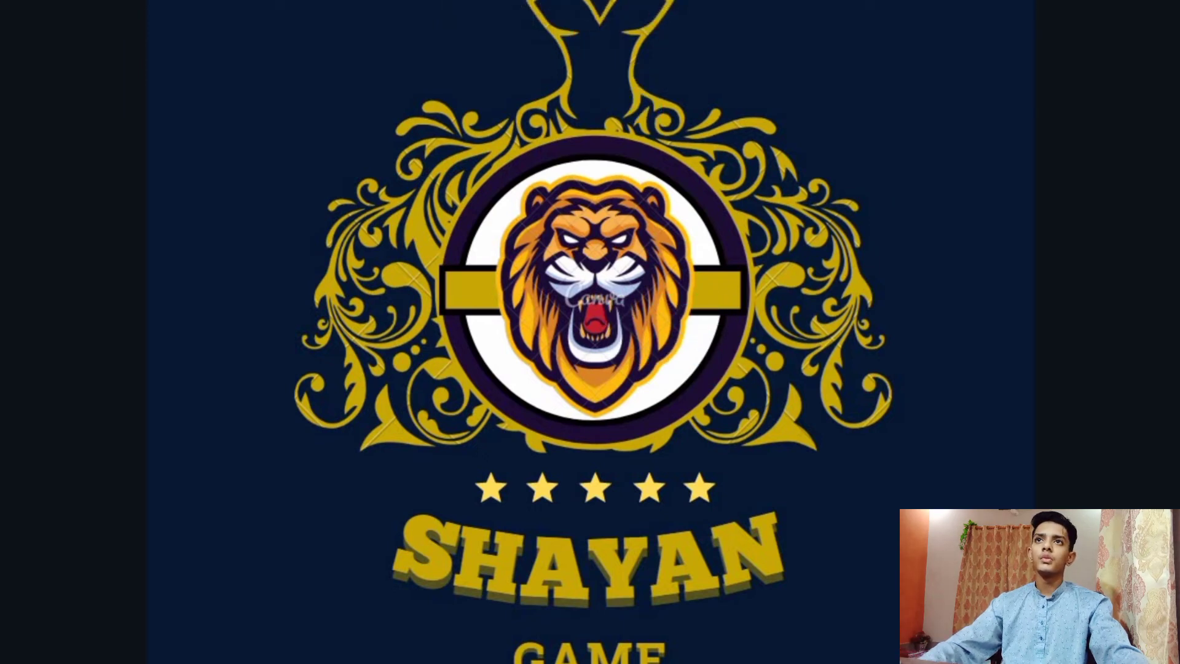
{"action": "left_click", "coordinate": [589, 9]}
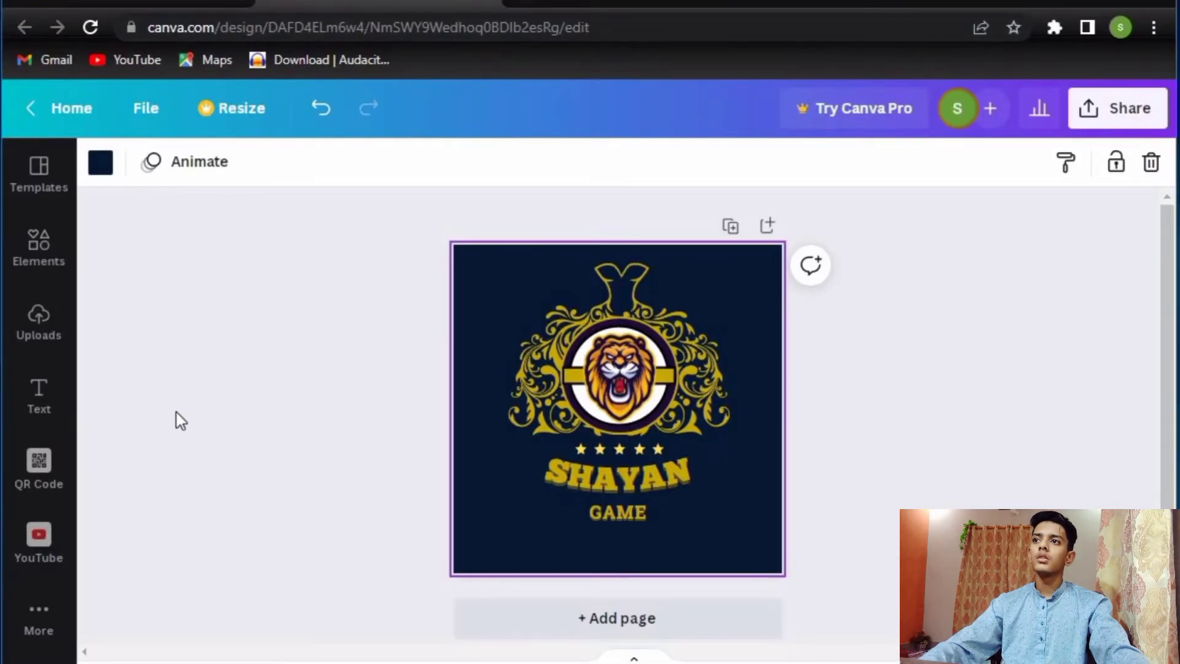
Step: Search the YouTube videos for the owner's channel name
{"action": "left_click", "coordinate": [58, 552]}
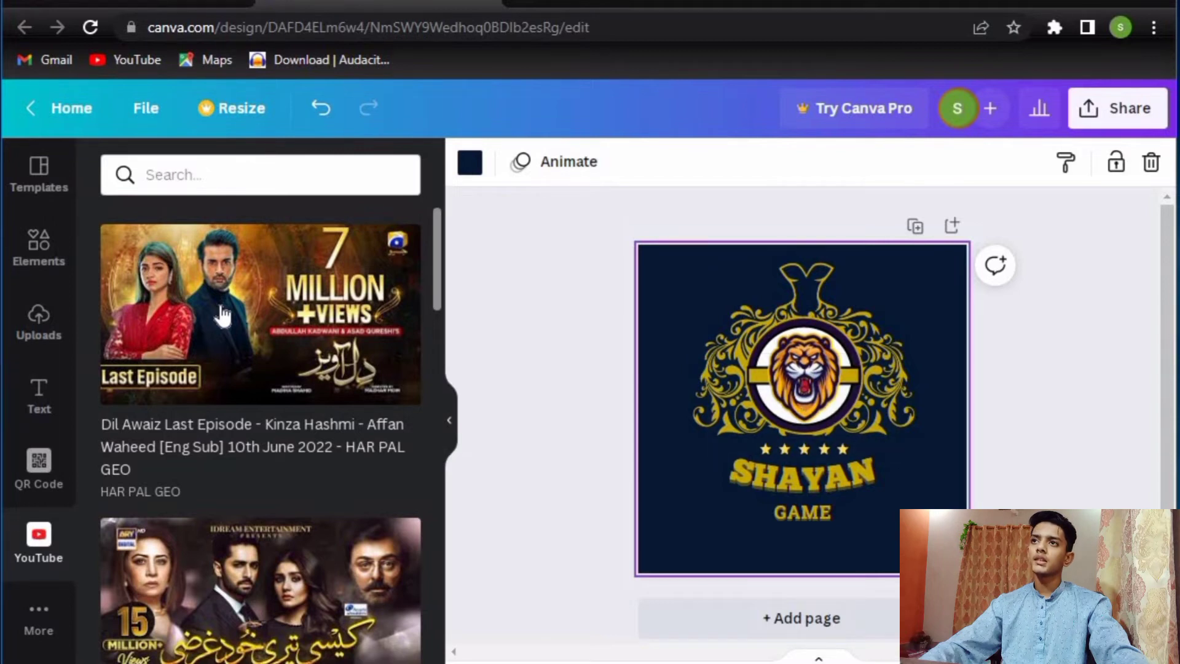
{"action": "left_click", "coordinate": [214, 174]}
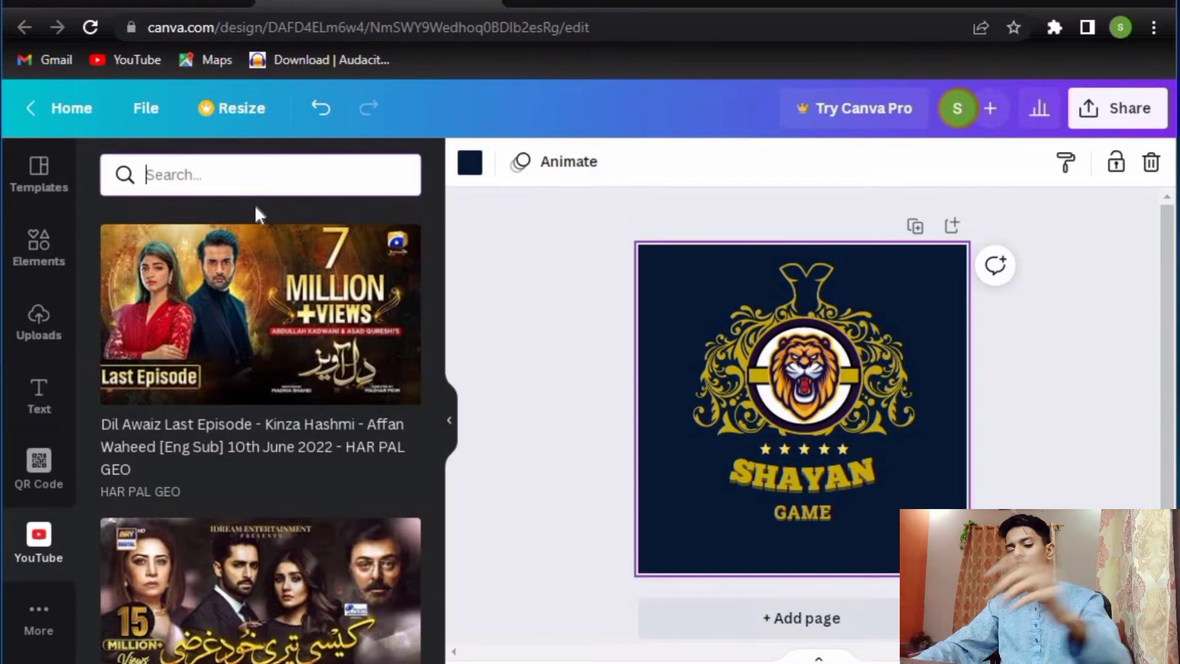
{"action": "type", "text": "shaya"}
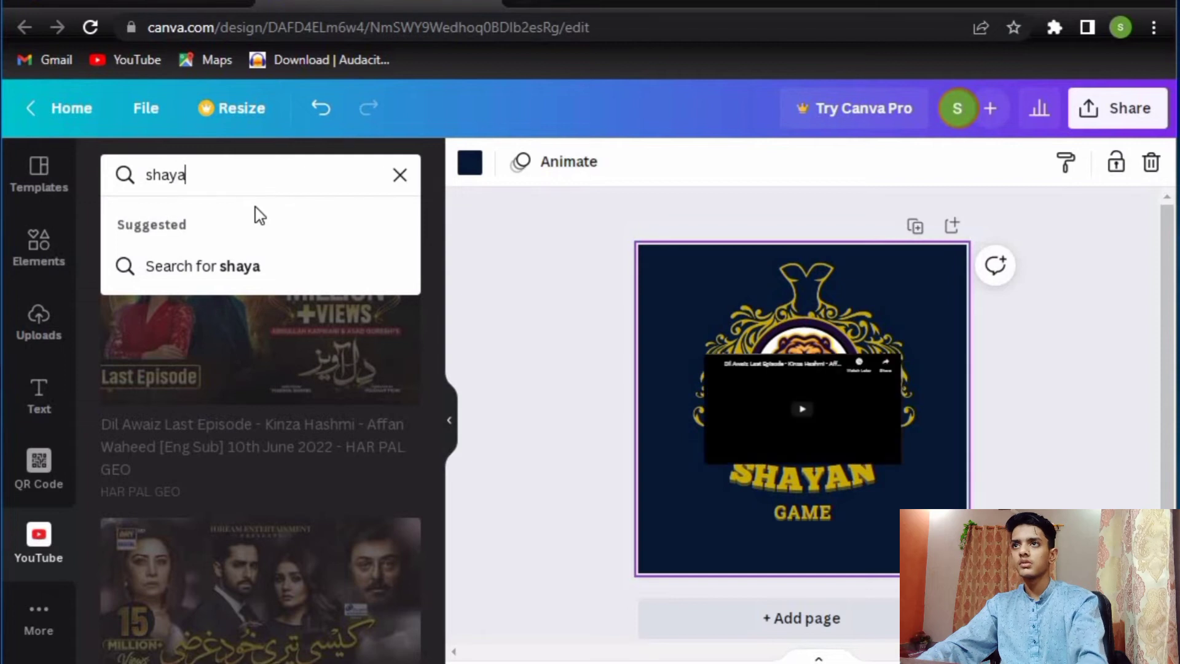
{"action": "key", "text": "BackSpace"}
{"action": "key", "text": "BackSpace"}
{"action": "type", "text": "y"}
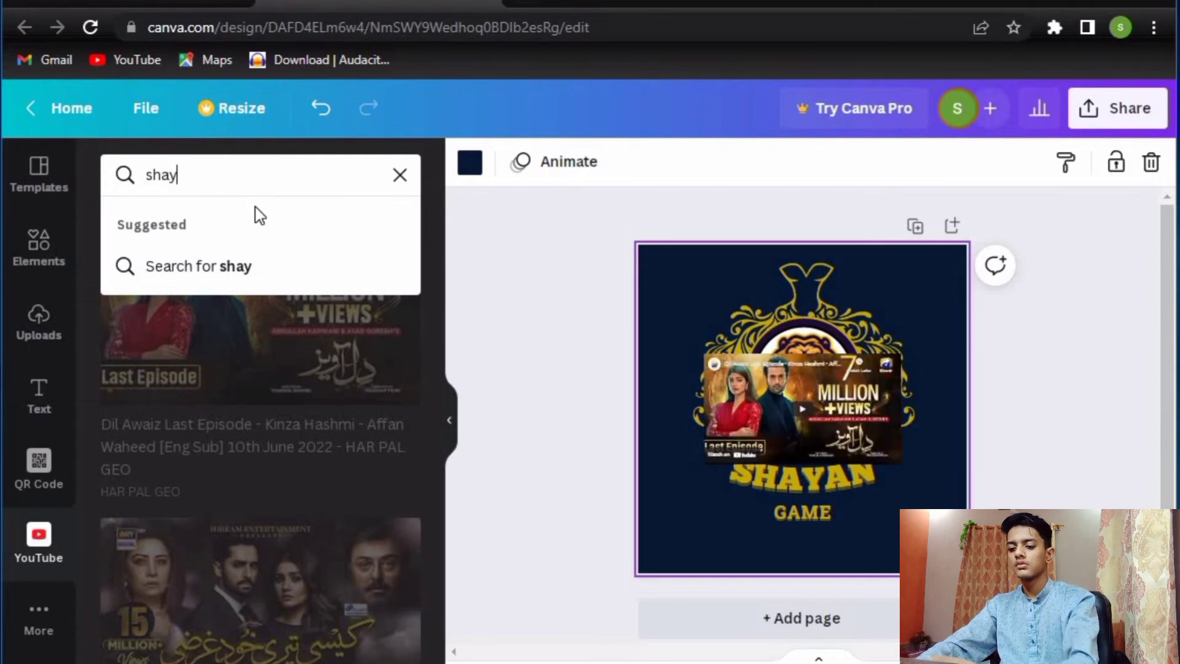
{"action": "type", "text": "an project ggra"}
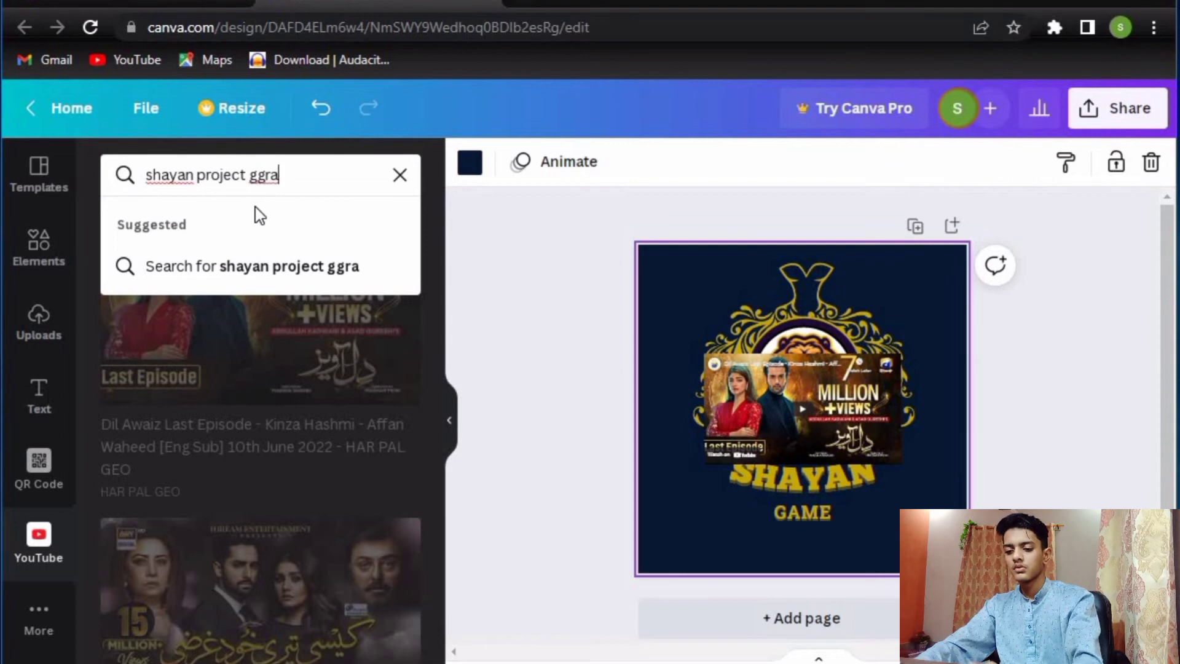
{"action": "type", "text": "phic"}
{"action": "key", "text": "Return"}
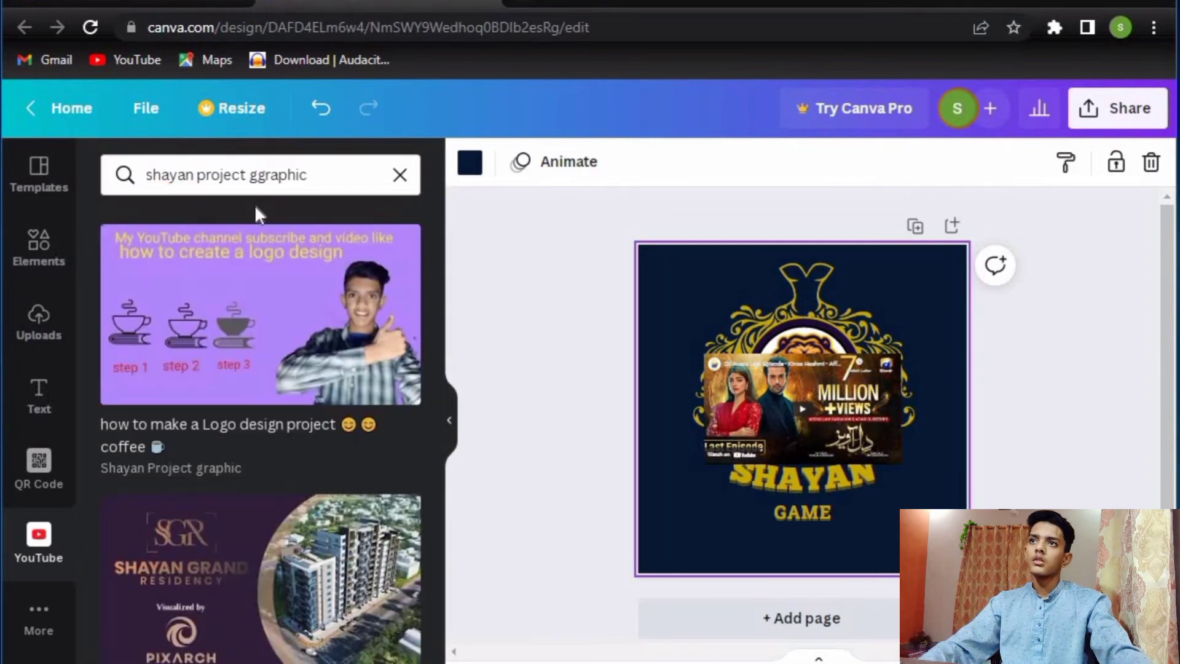
Step: Correct the last word of the video search to graphic and run the search again
{"action": "left_click", "coordinate": [257, 175]}
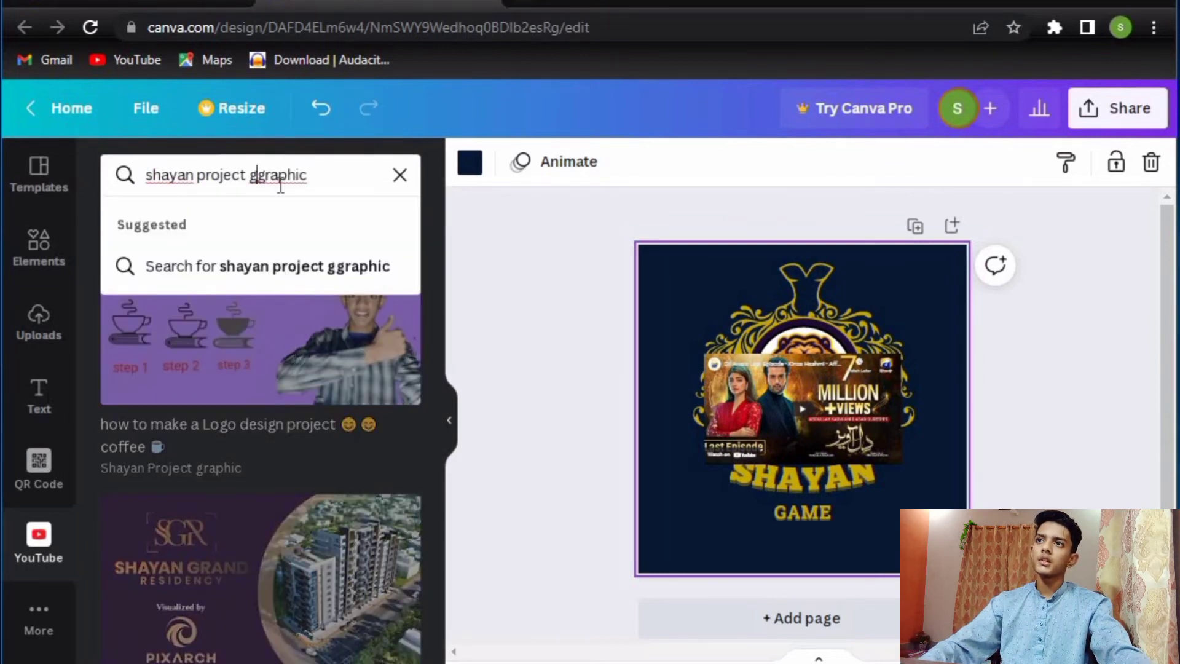
{"action": "key", "text": "BackSpace"}
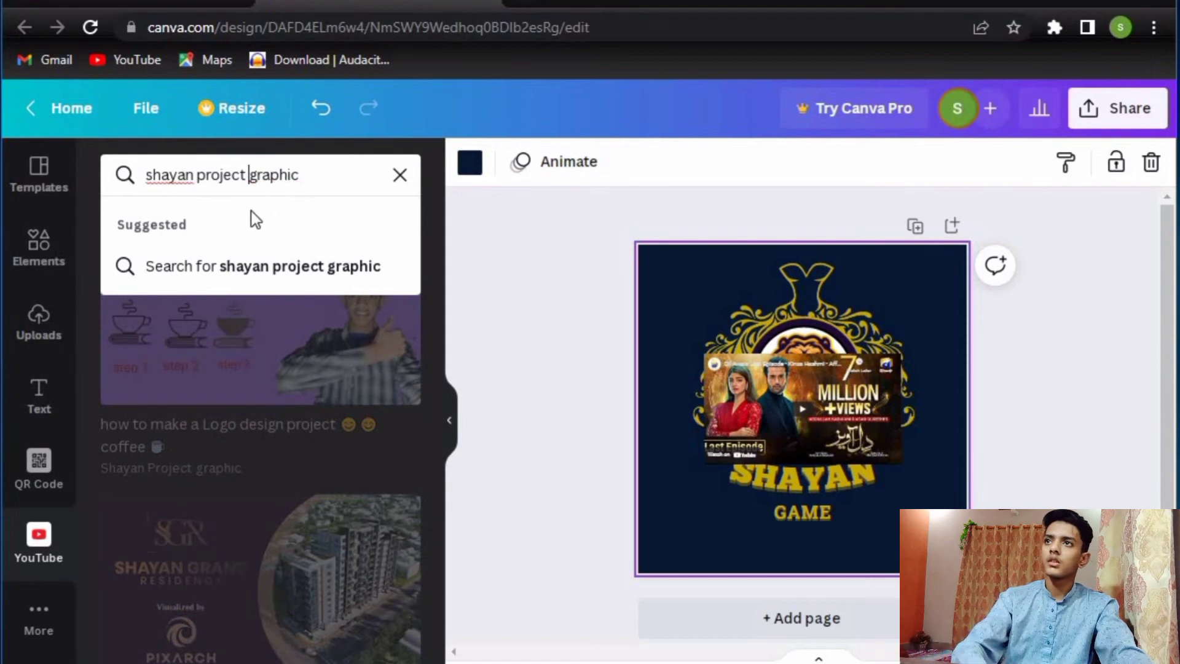
{"action": "left_click", "coordinate": [328, 272]}
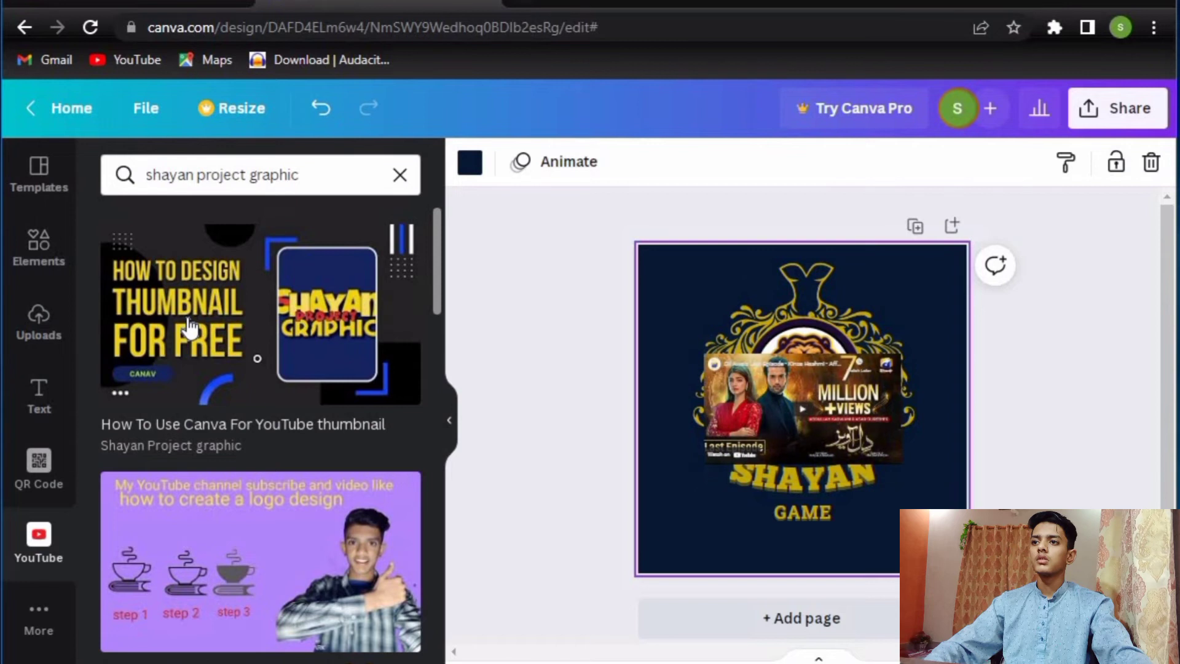
Step: Place the How To Use Canva For YouTube thumbnail video on the logo, play it, and enlarge it beyond the page edge
{"action": "left_click_drag", "start_coordinate": [188, 329], "coordinate": [790, 403]}
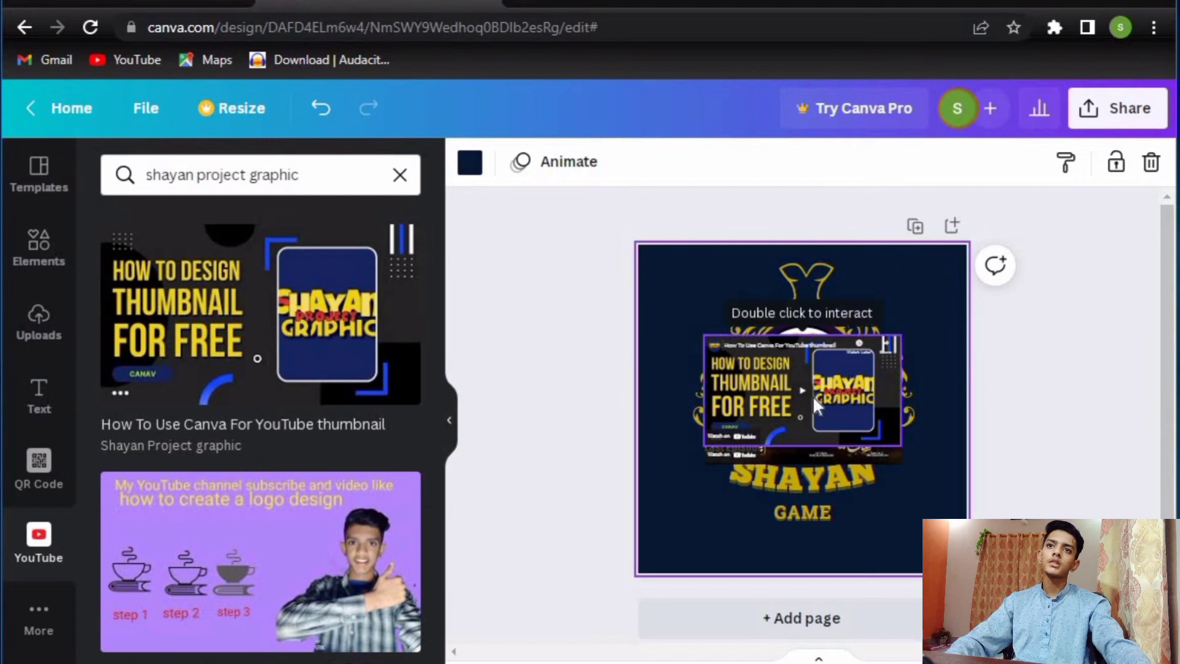
{"action": "left_click", "coordinate": [798, 383]}
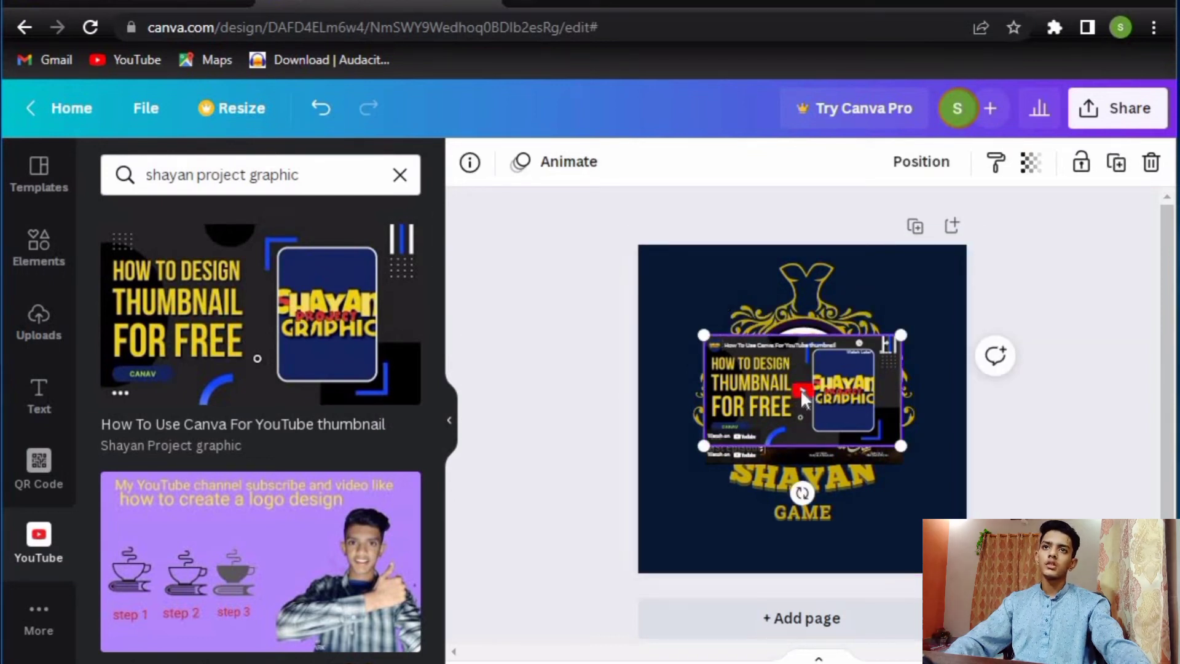
{"action": "double_click", "coordinate": [802, 391]}
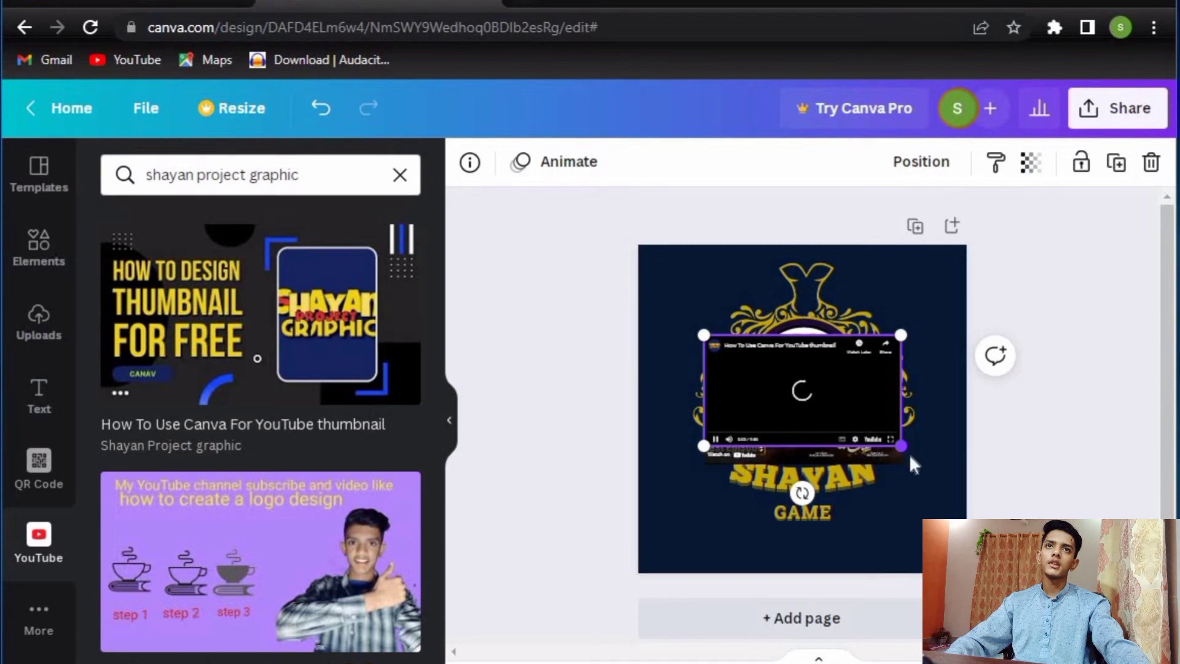
{"action": "left_click_drag", "start_coordinate": [901, 446], "coordinate": [1098, 557]}
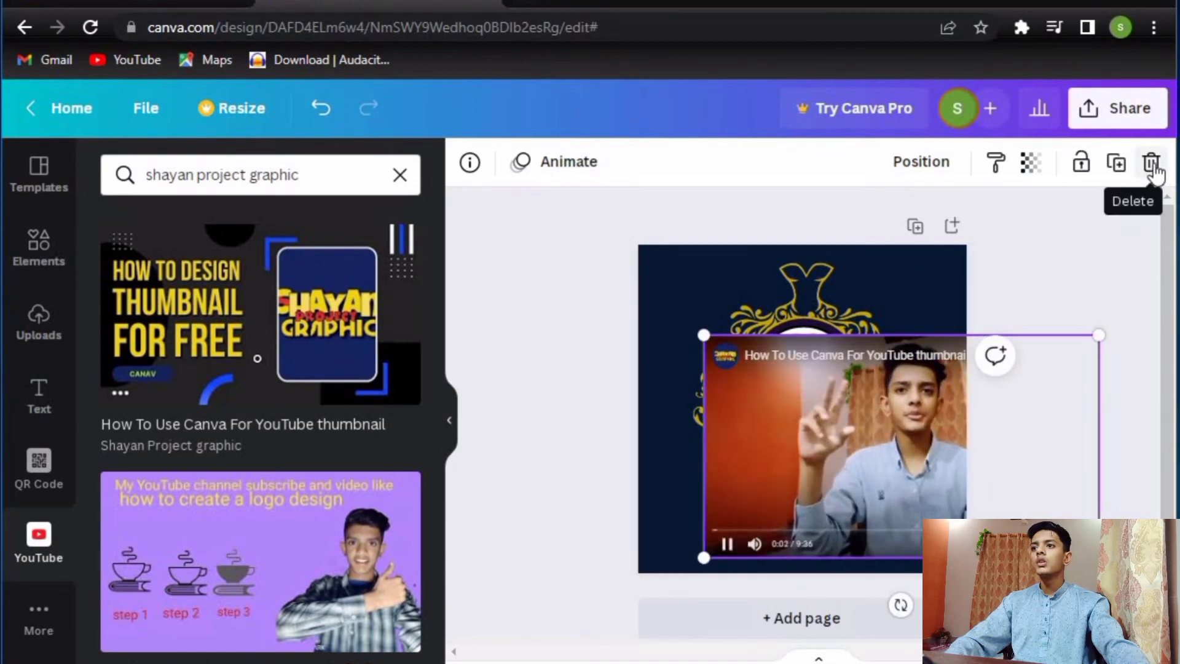
Step: Delete both embedded YouTube videos from the logo page
{"action": "left_click", "coordinate": [1151, 164]}
{"action": "left_click", "coordinate": [842, 412]}
{"action": "left_click", "coordinate": [1149, 161]}
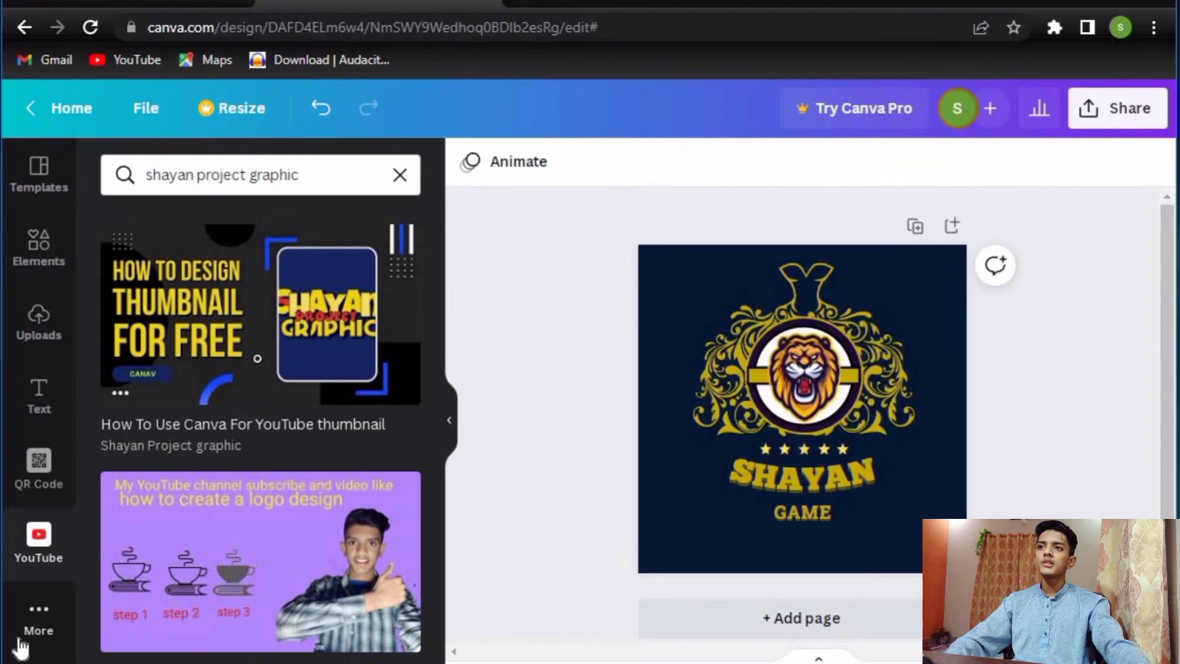
Step: Browse the full list of additional Canva content and apps, and collapse it to return to the logo
{"action": "left_click", "coordinate": [25, 636]}
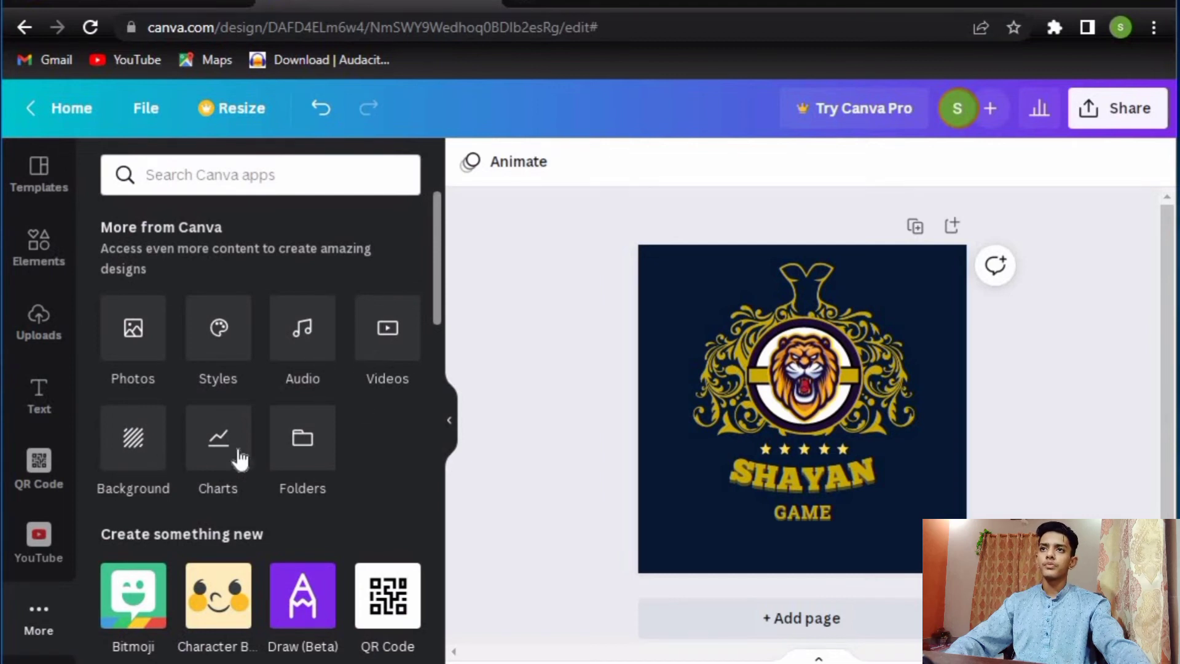
{"action": "left_click_drag", "start_coordinate": [437, 241], "coordinate": [448, 624]}
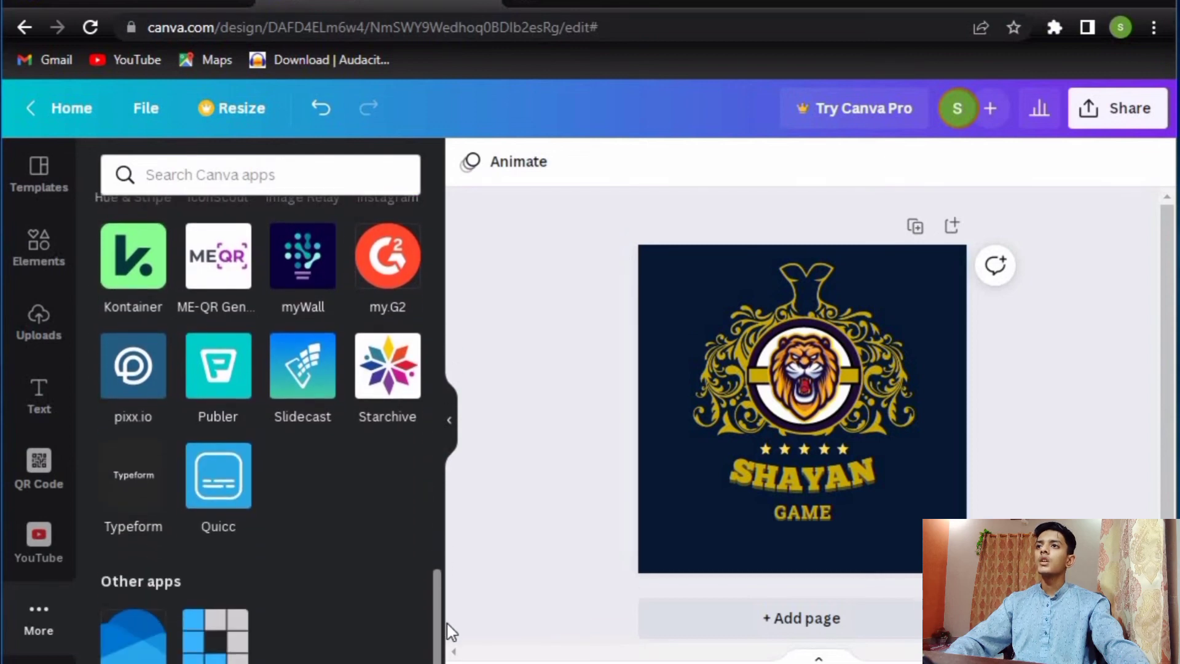
{"action": "scroll", "coordinate": [429, 303], "scroll_direction": "up", "scroll_amount": 10}
{"action": "scroll", "coordinate": [429, 276], "scroll_direction": "up", "scroll_amount": 8}
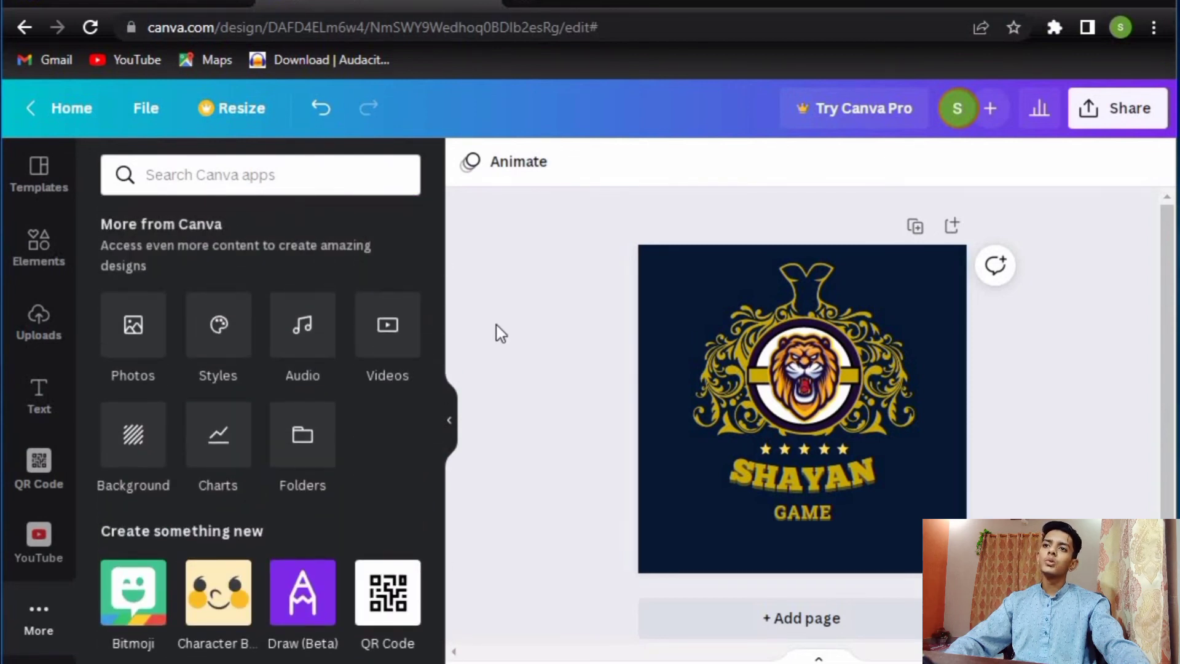
{"action": "left_click", "coordinate": [448, 420]}
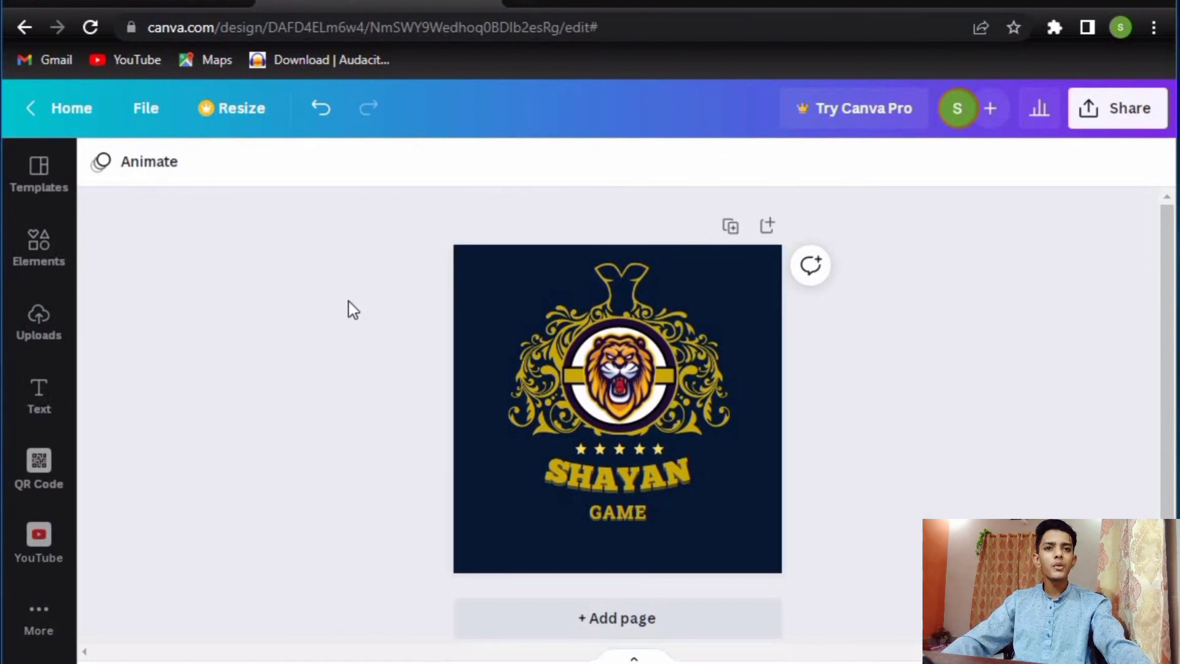